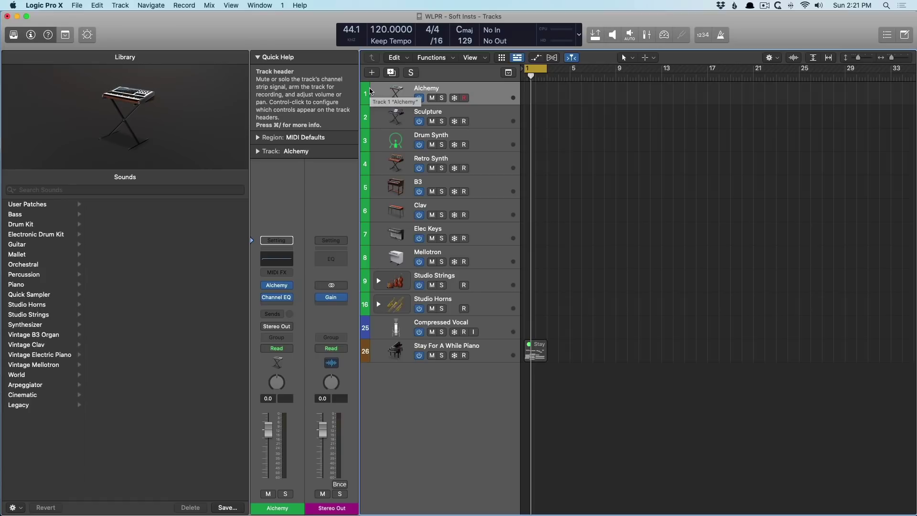
# Open the Alchemy instrument window from the channel strip and drag it higher on screen.
pyautogui.click(276, 285)
pyautogui.moveTo(573, 134); pyautogui.dragTo(567, 70)
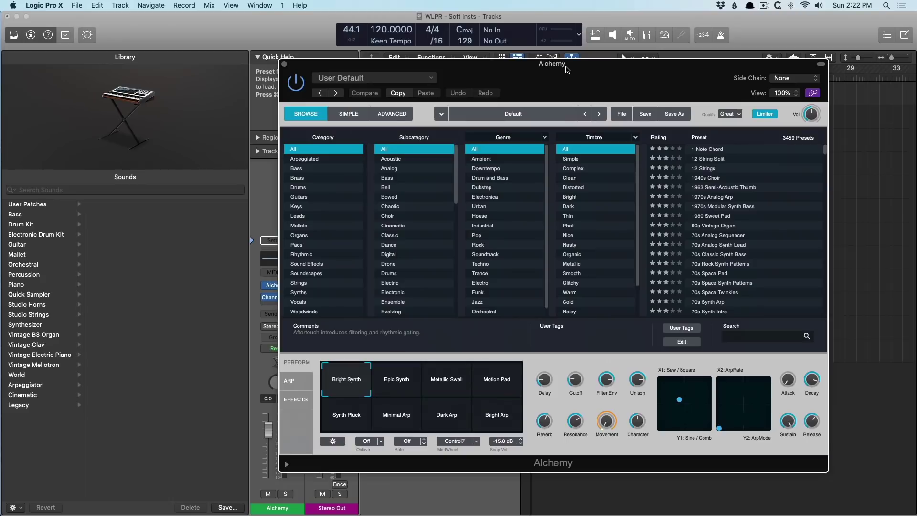
# Turn on Musical Typing and play notes and a D minor chord through Alchemy's Default preset.
pyautogui.press('super+k')
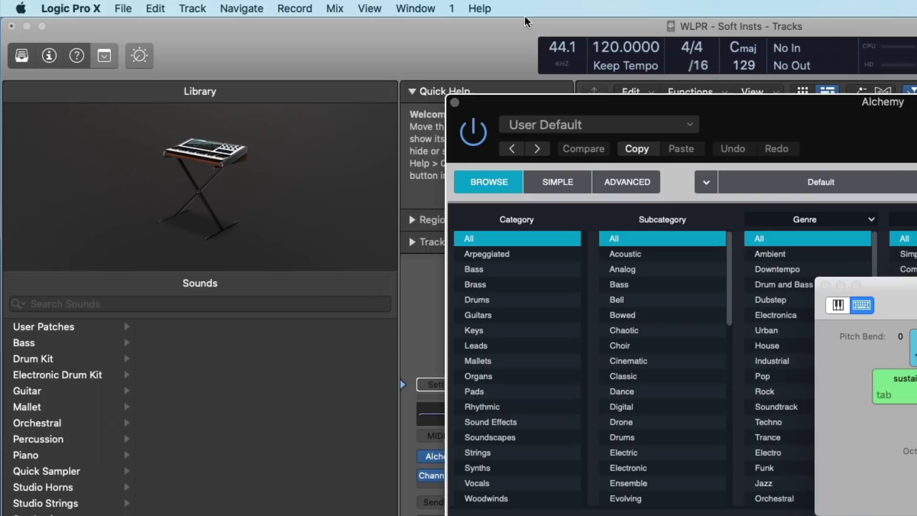
pyautogui.click(426, 10)
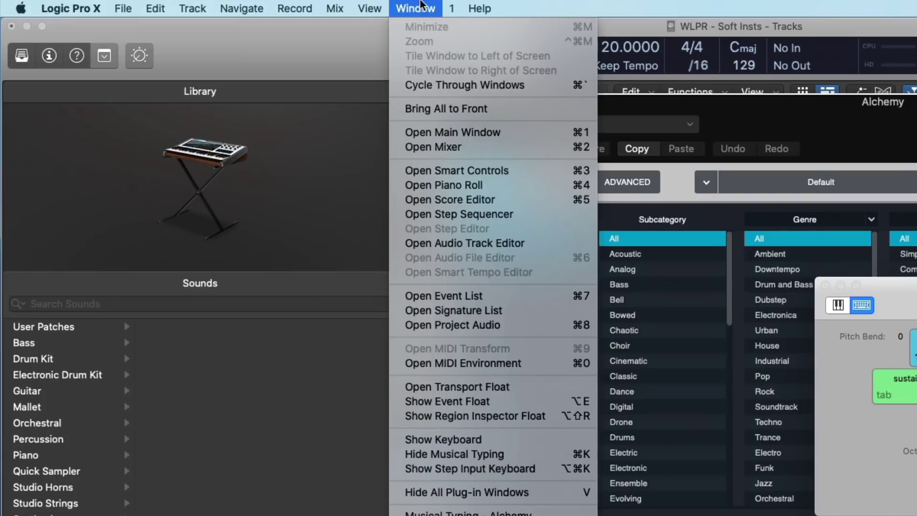
pyautogui.click(414, 8)
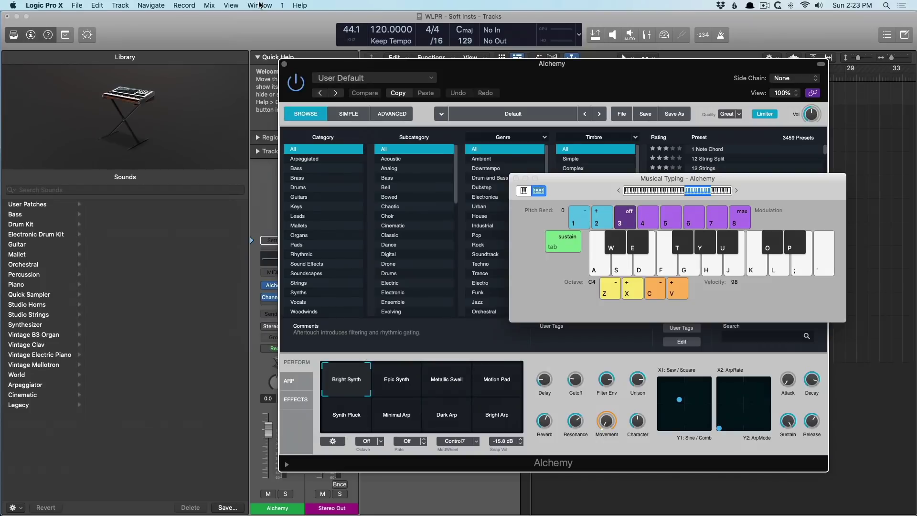
pyautogui.press('a')
pyautogui.press('d')
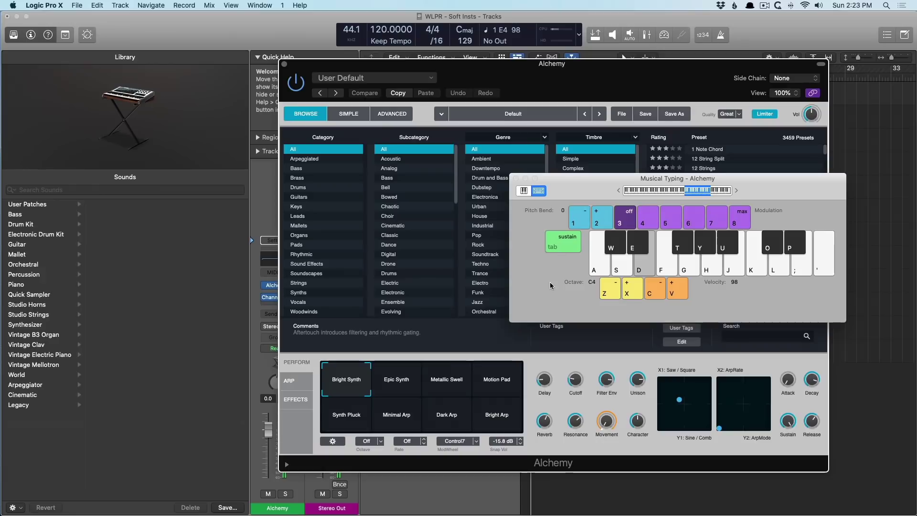
pyautogui.press('s')
pyautogui.press('f')
# Audition the Minimal Arp, Dark Arp and Bright Arp variations with C and E minor chords.
pyautogui.click(350, 400)
pyautogui.click(407, 414)
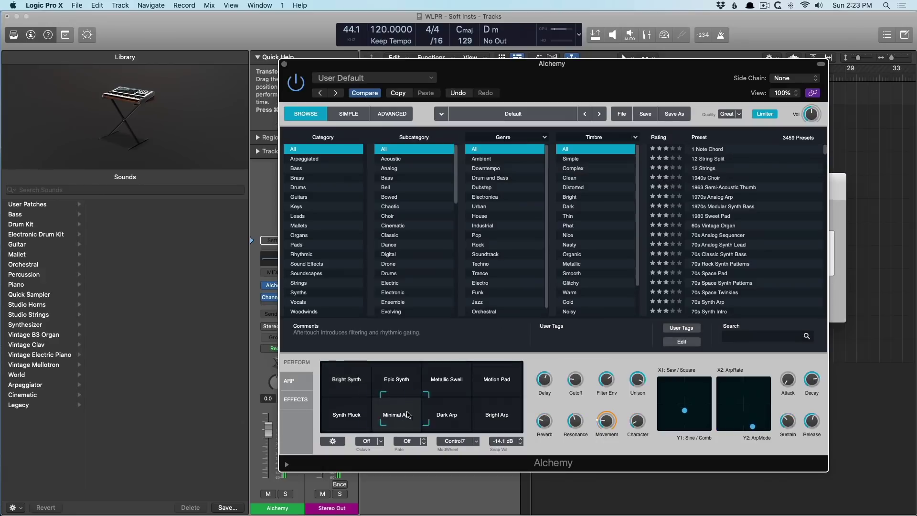
pyautogui.press('a')
pyautogui.press('d')
pyautogui.click(444, 414)
pyautogui.click(499, 415)
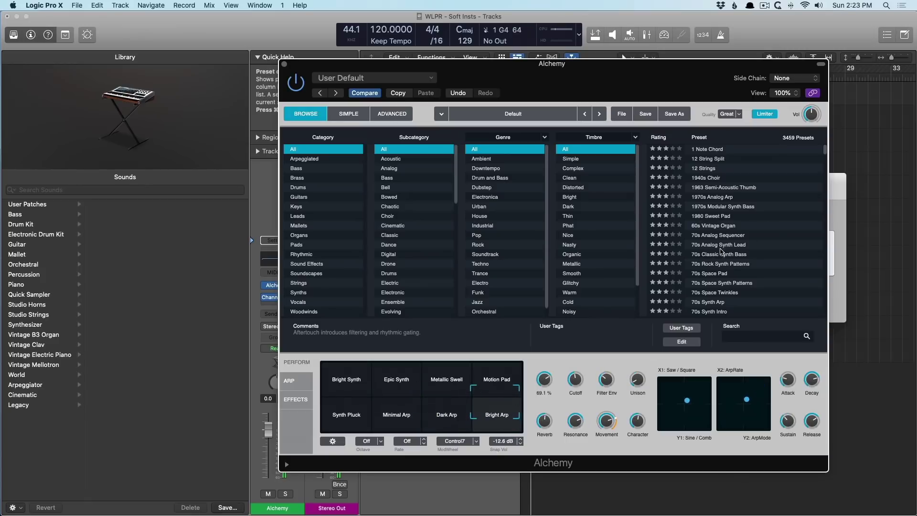
# Load 70s Analog Synth Lead and morph through Flying, Flying Tremolo, Ringing Tremolo and Bold variations.
pyautogui.click(721, 245)
pyautogui.click(348, 380)
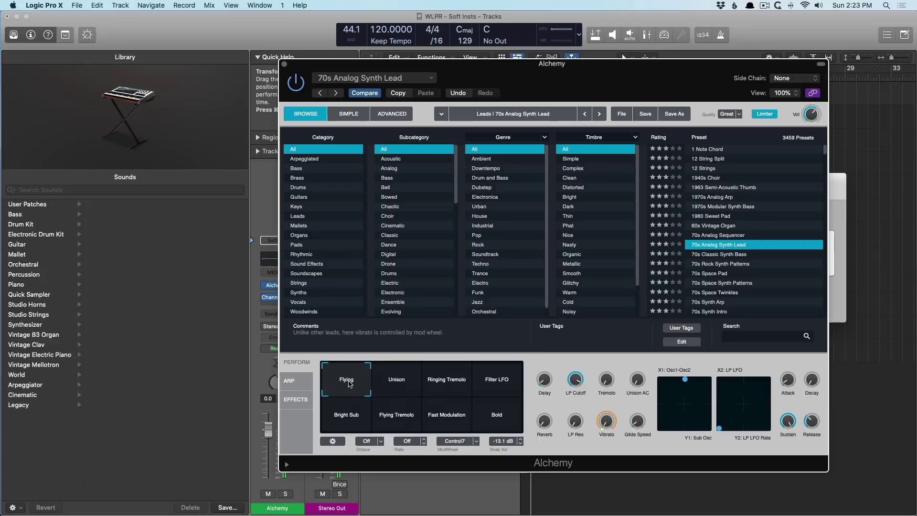
pyautogui.click(384, 410)
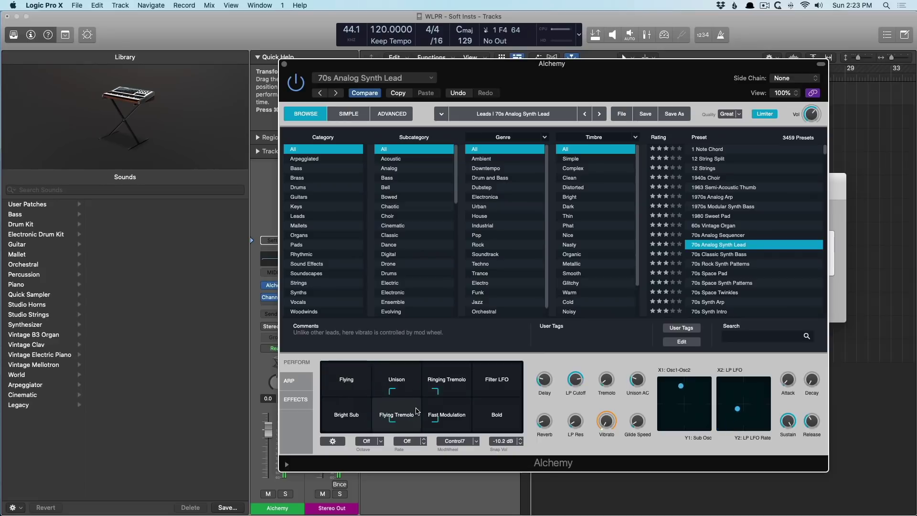
pyautogui.click(451, 390)
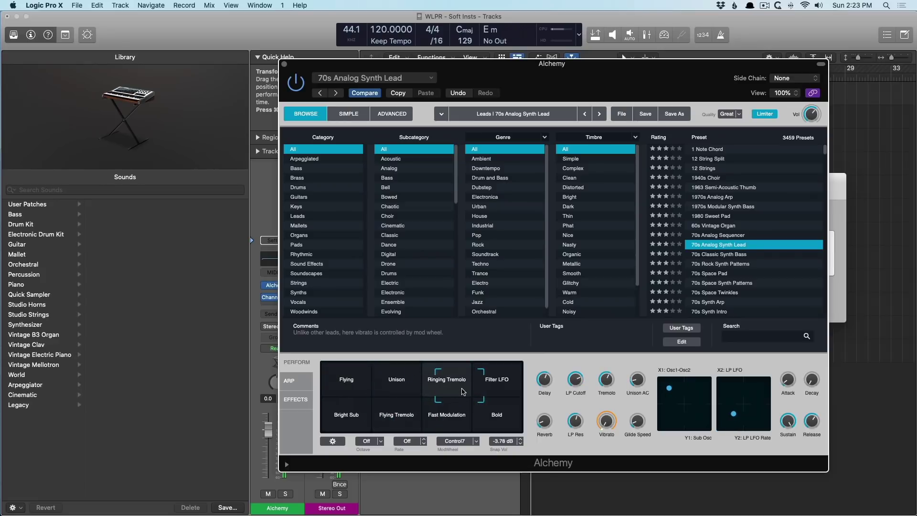
pyautogui.click(499, 417)
pyautogui.moveTo(499, 418); pyautogui.dragTo(398, 394)
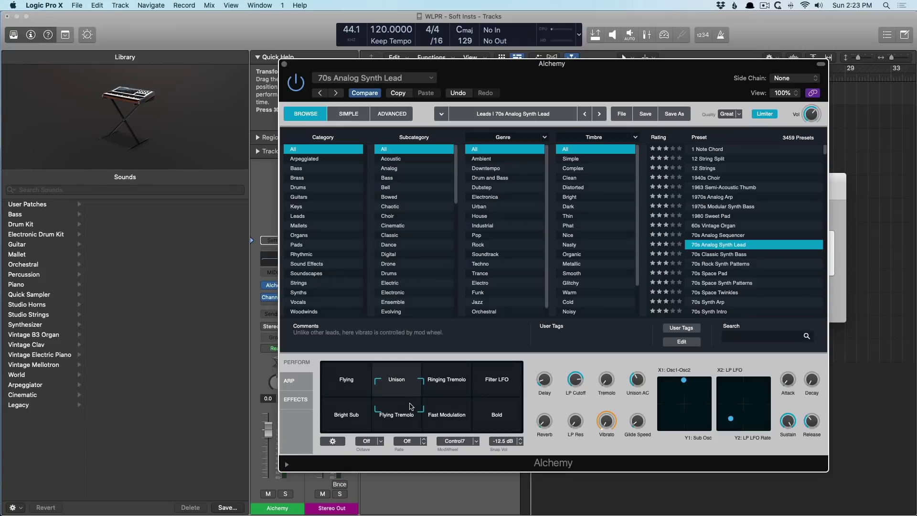
# Check Alchemy's ARP and EFFECTS pages, then return to the PERFORM view.
pyautogui.click(293, 380)
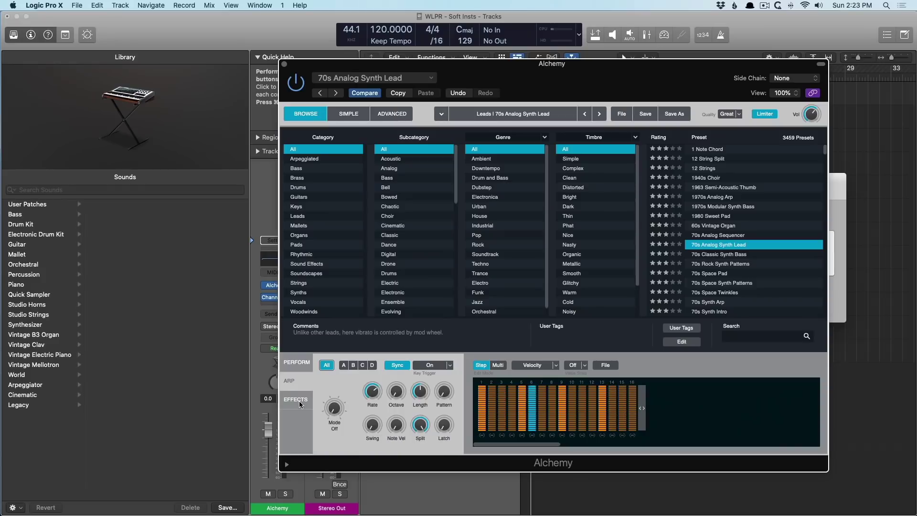
pyautogui.click(300, 404)
pyautogui.click(302, 364)
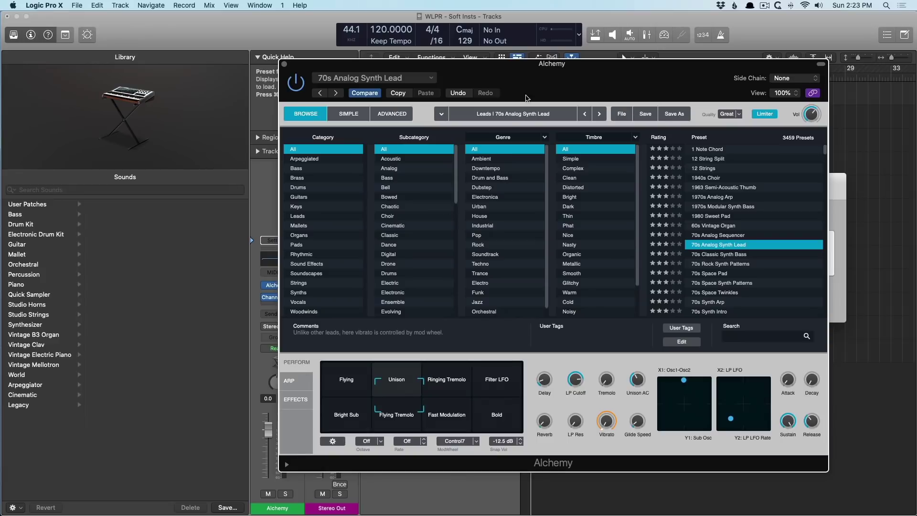
# Move Alchemy aside, then open the Sculpture track's instrument window and move it out of the way.
pyautogui.moveTo(535, 81); pyautogui.dragTo(743, 124)
pyautogui.click(424, 115)
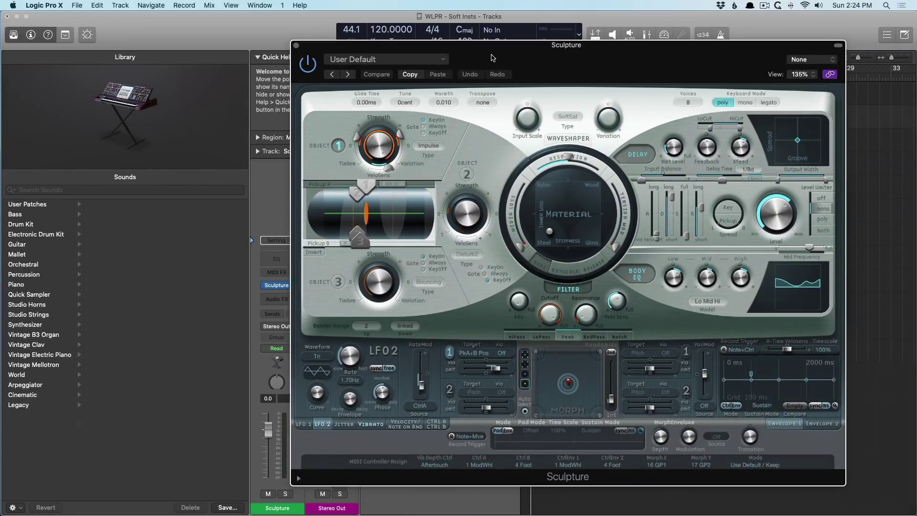
pyautogui.moveTo(493, 58)
pyautogui.mouseDown()
pyautogui.moveTo(704, 69)
pyautogui.moveTo(602, 410)
pyautogui.moveTo(604, 306)
pyautogui.mouseUp()
# Open Drum Synth, keeping the Kicks category and Heavy Kick sound, and play a kick note.
pyautogui.click(394, 137)
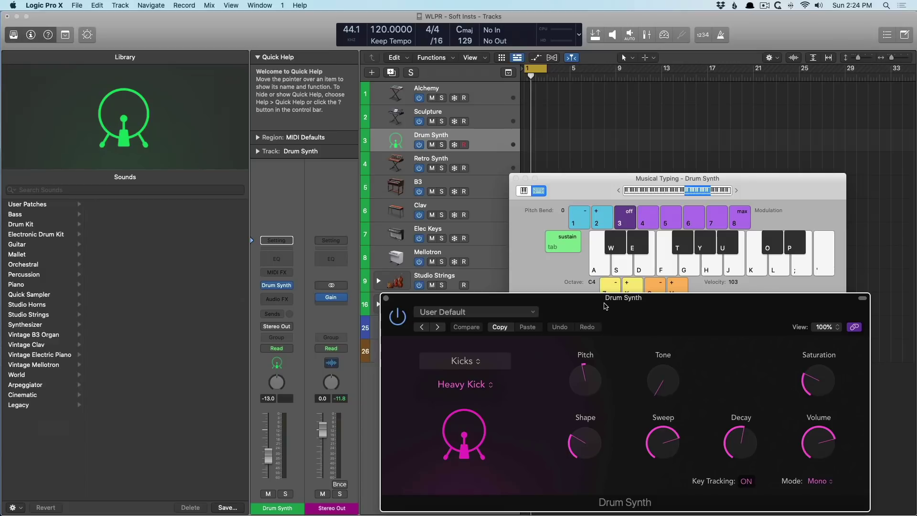
pyautogui.click(482, 361)
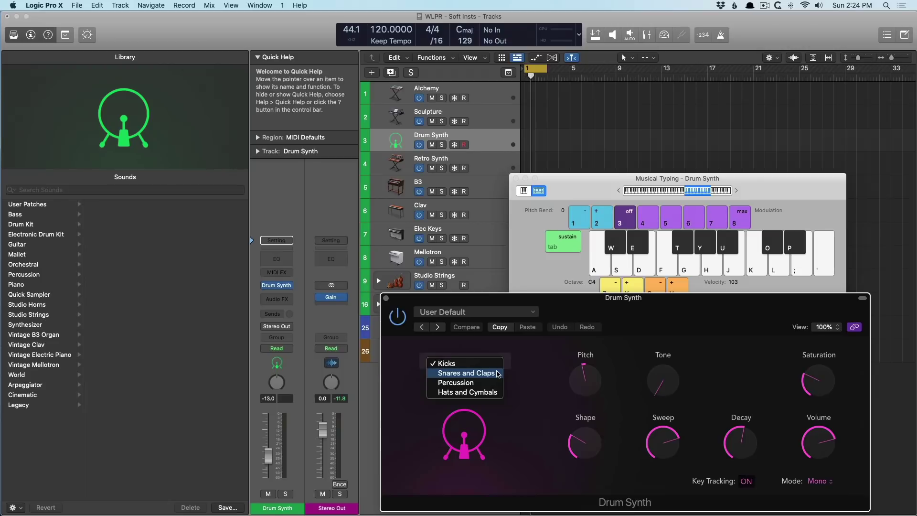
pyautogui.click(505, 337)
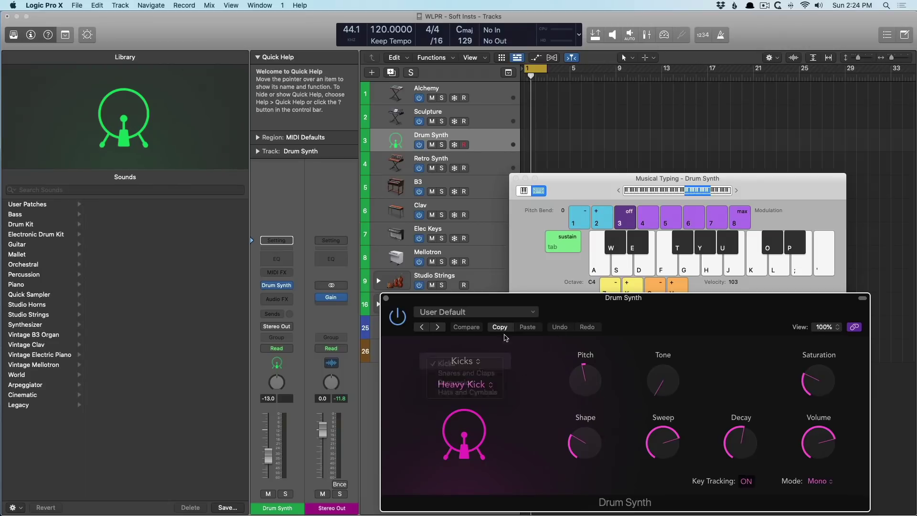
pyautogui.click(477, 387)
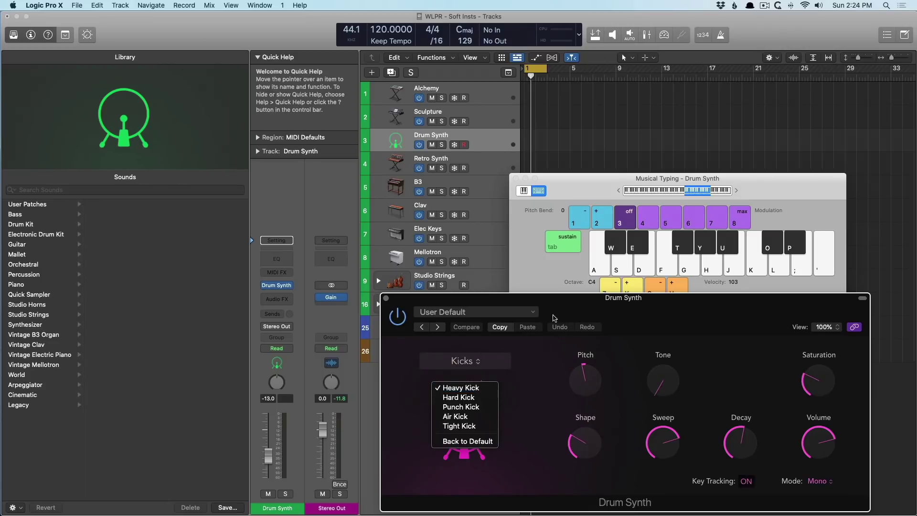
pyautogui.click(573, 311)
pyautogui.press('a')
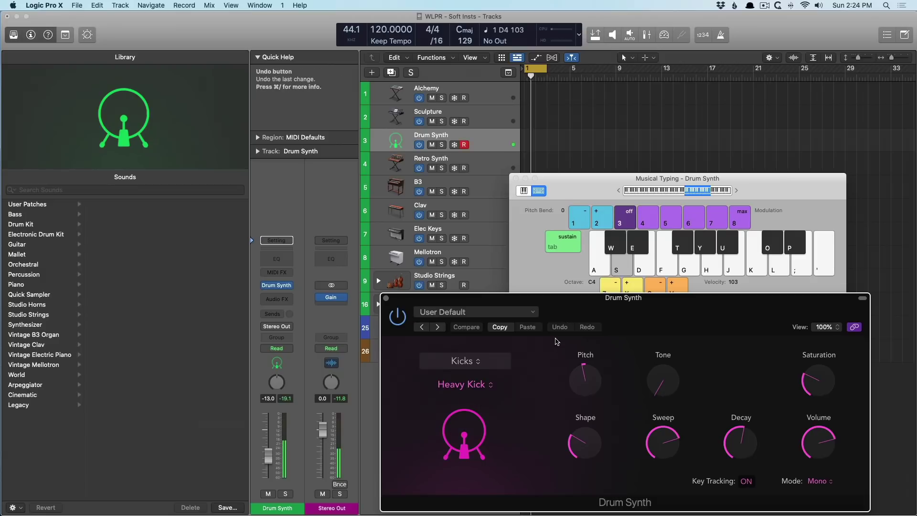
# Lower Musical Typing to octave C2, play a low D, then select the Retro Synth track.
pyautogui.press('z')
pyautogui.press('z')
pyautogui.press('a')
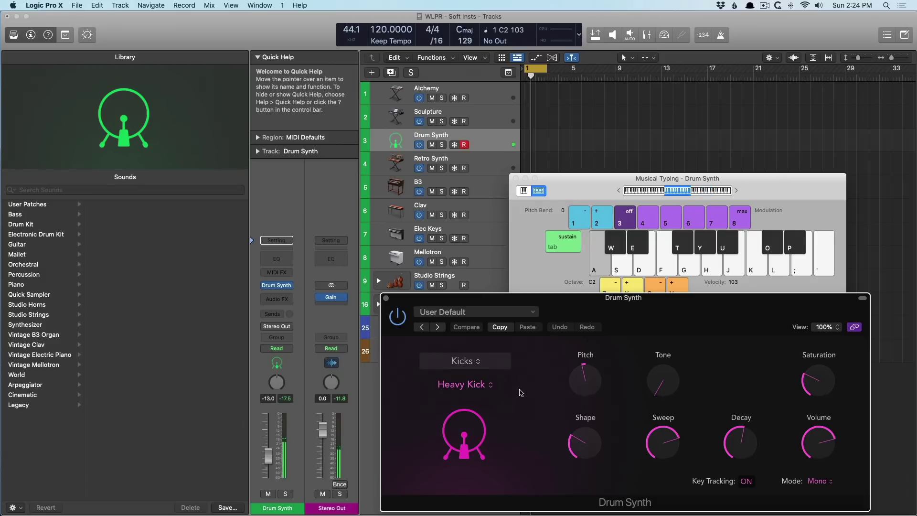
pyautogui.press('s')
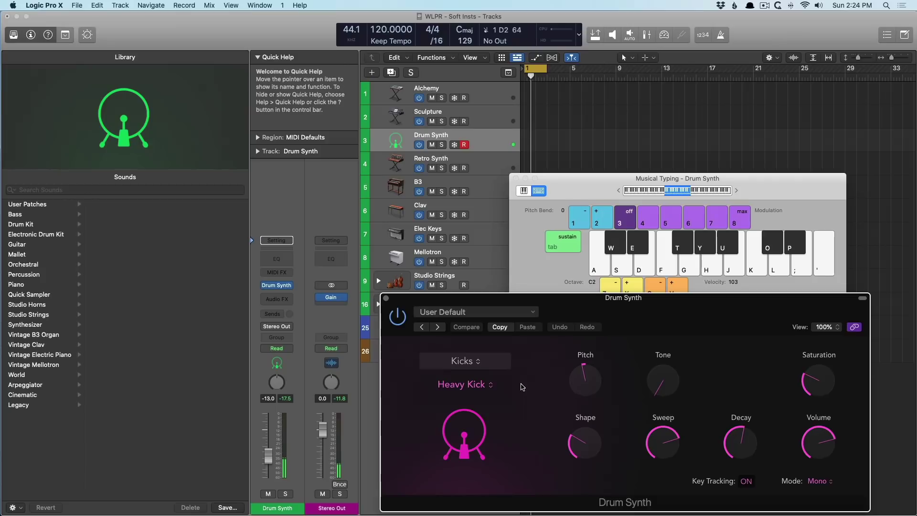
pyautogui.press('Down')
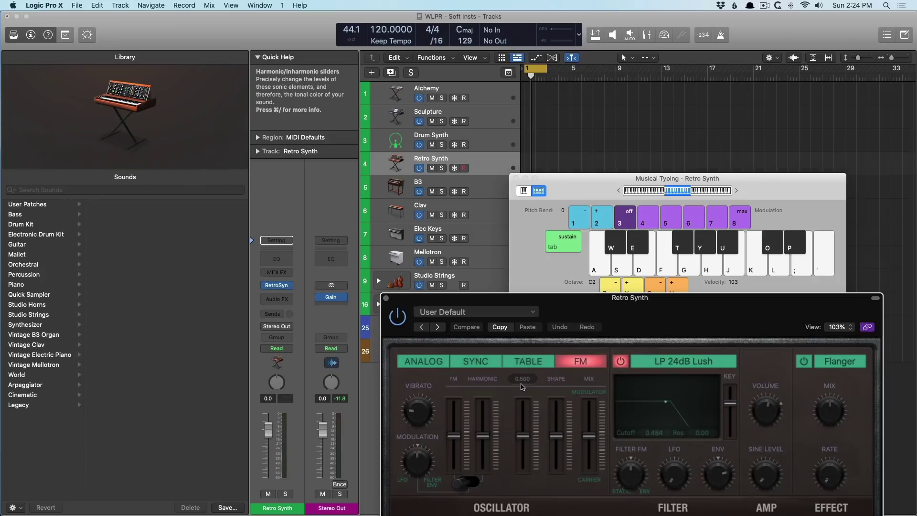
# Switch Retro Synth's oscillator to Table with Default Table, then open the Vintage B3 organ window.
pyautogui.moveTo(712, 320); pyautogui.dragTo(676, 108)
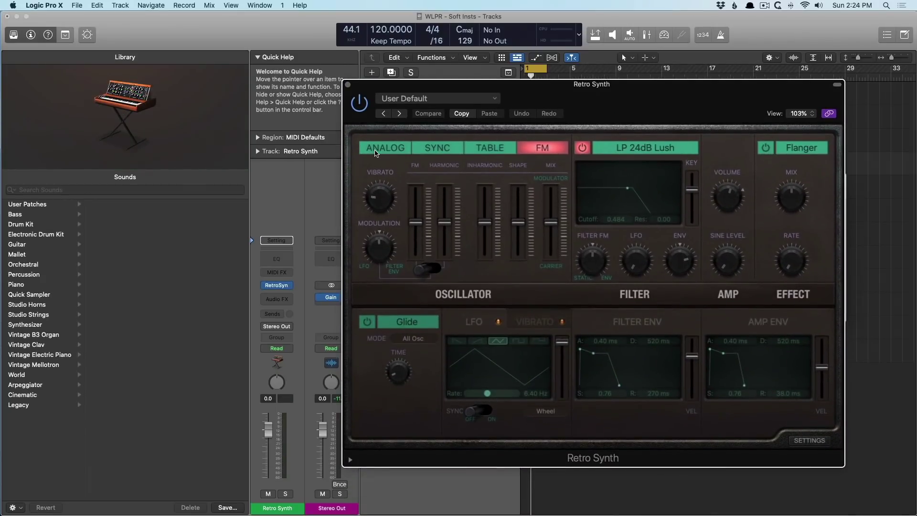
pyautogui.click(376, 151)
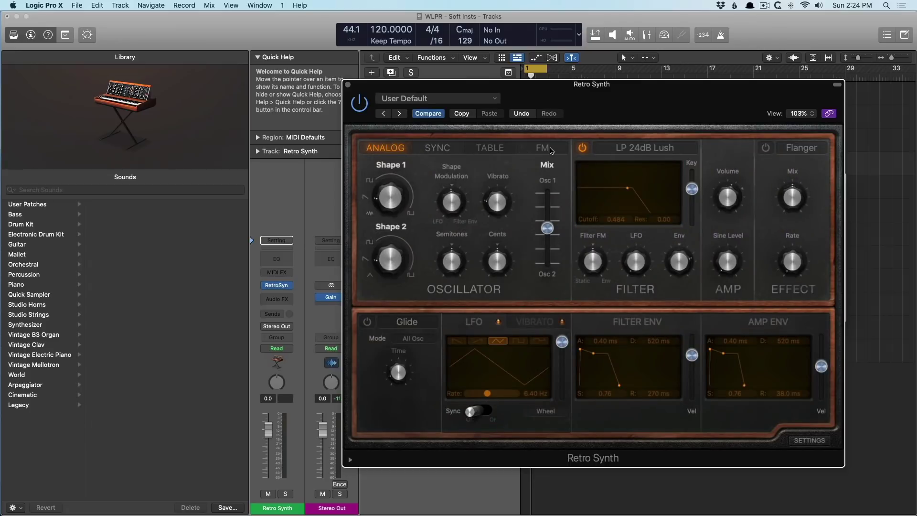
pyautogui.click(544, 148)
pyautogui.click(490, 149)
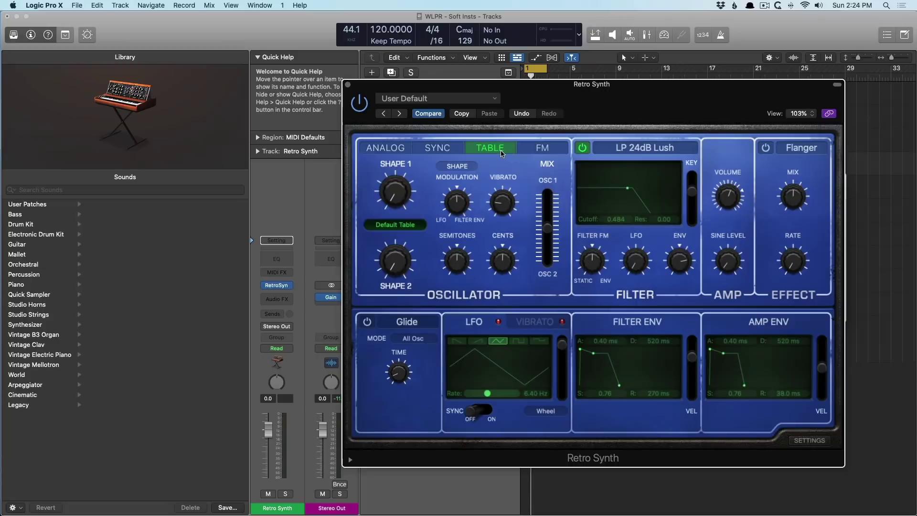
pyautogui.click(403, 222)
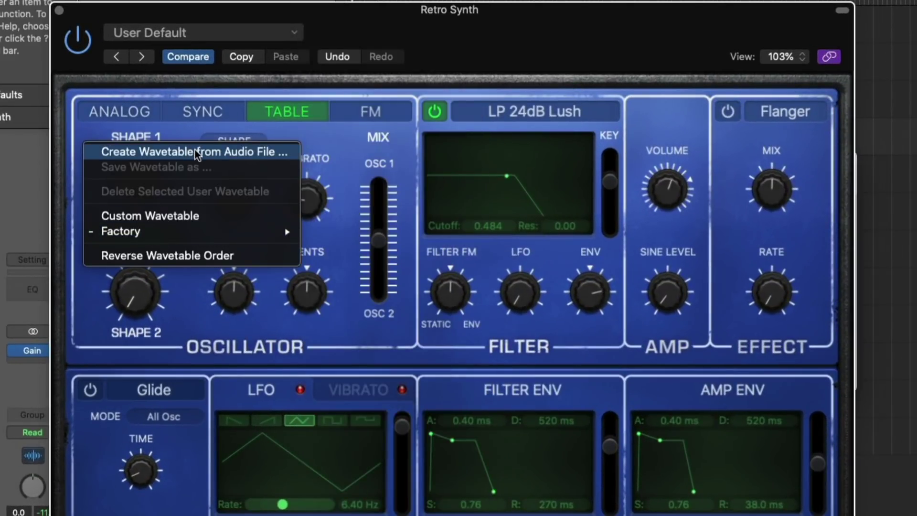
pyautogui.click(105, 356)
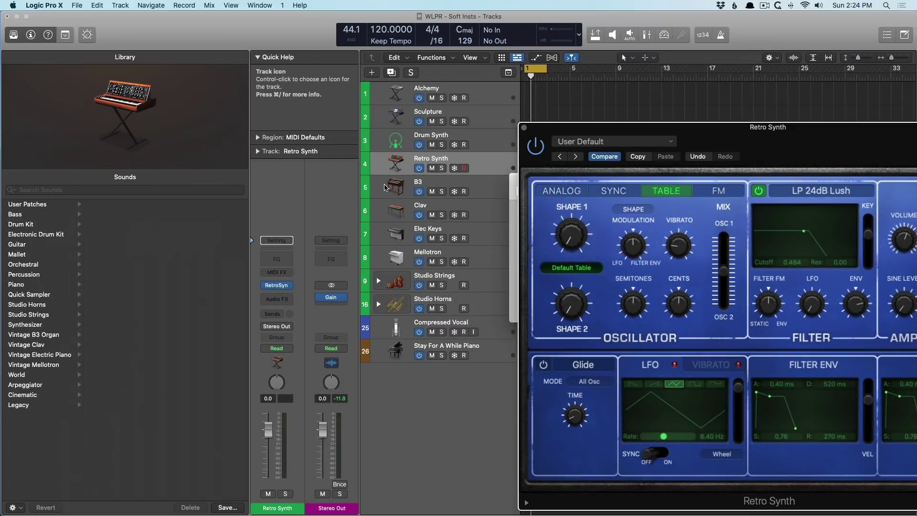
pyautogui.click(386, 187)
pyautogui.moveTo(782, 139); pyautogui.dragTo(701, 133)
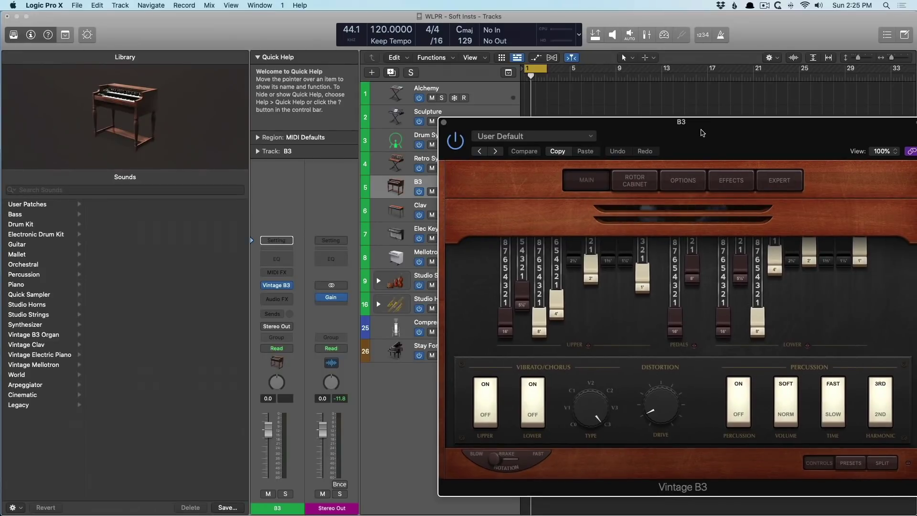
# Select the Clav track, check its model list keeping Harpsitone II, then reselect the B3 track.
pyautogui.press('Down')
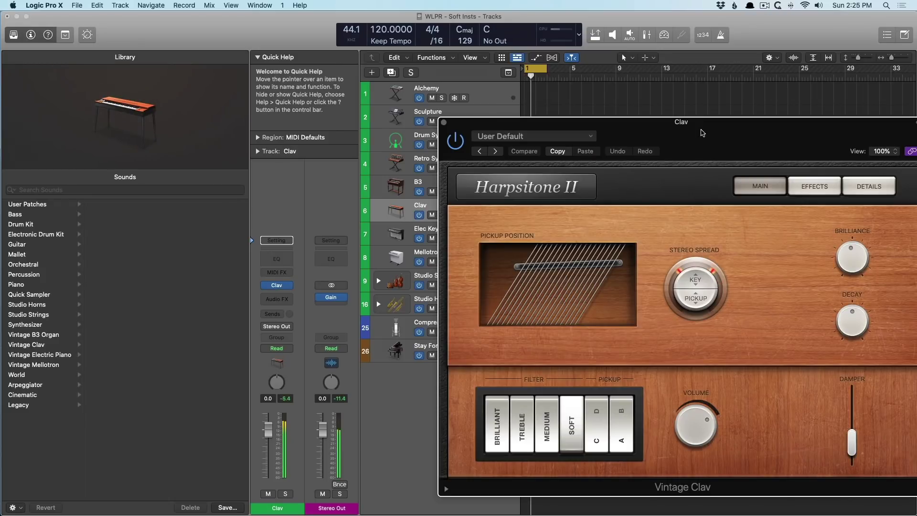
pyautogui.click(576, 191)
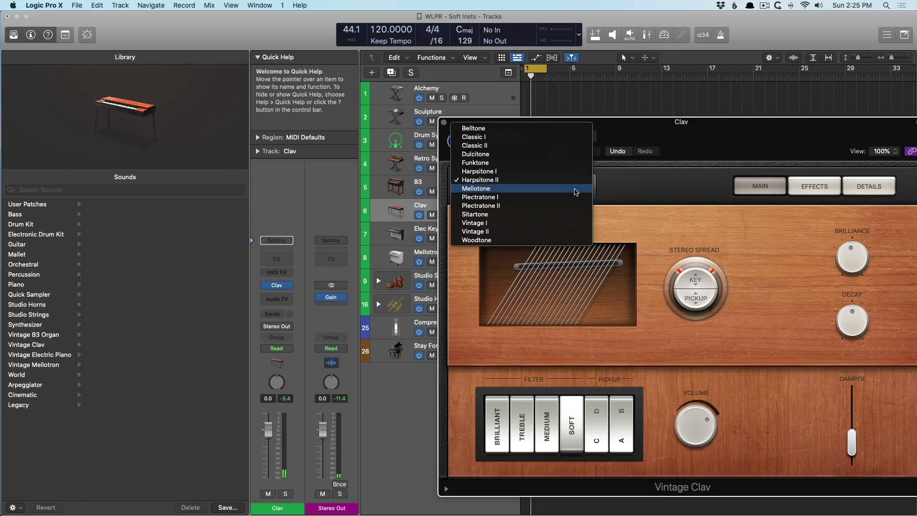
pyautogui.click(387, 191)
pyautogui.click(386, 189)
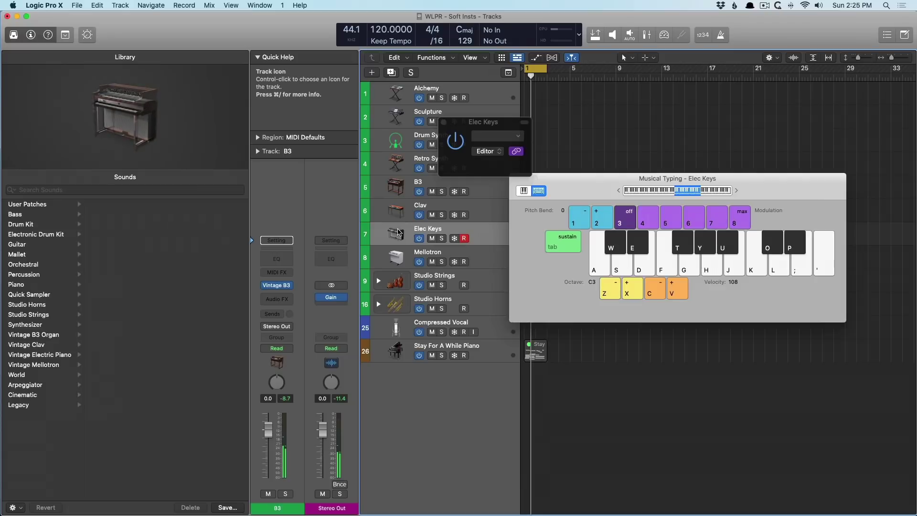
# Open the Elec Keys instrument window and keep its Deluxe Classic piano model.
pyautogui.click(398, 233)
pyautogui.moveTo(678, 113); pyautogui.dragTo(780, 102)
pyautogui.click(444, 163)
pyautogui.click(396, 163)
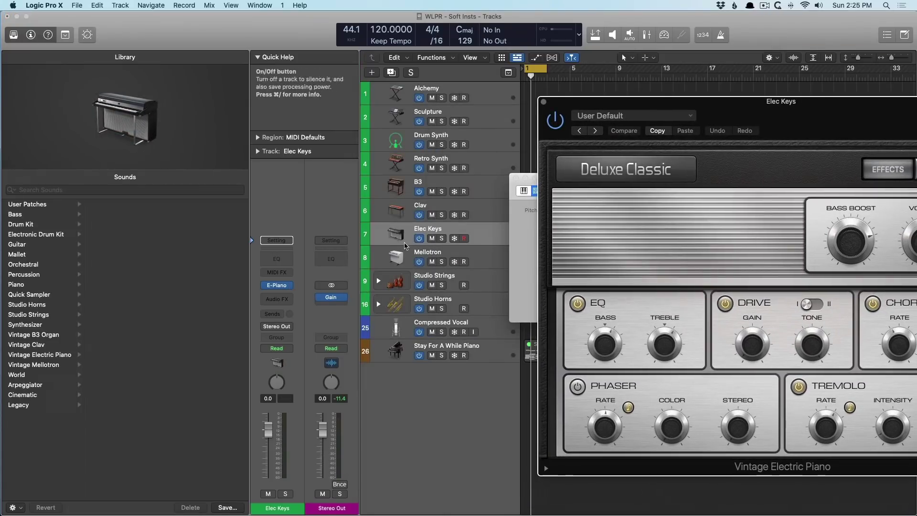
# Select the Mellotron track, lower its window, and play a note, an E minor chord and E3.
pyautogui.click(405, 249)
pyautogui.moveTo(712, 107); pyautogui.dragTo(711, 159)
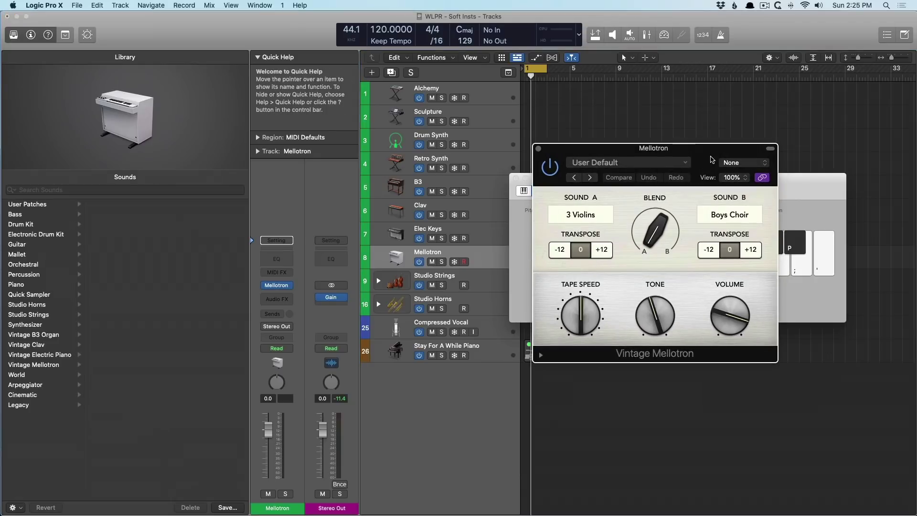
pyautogui.press('a')
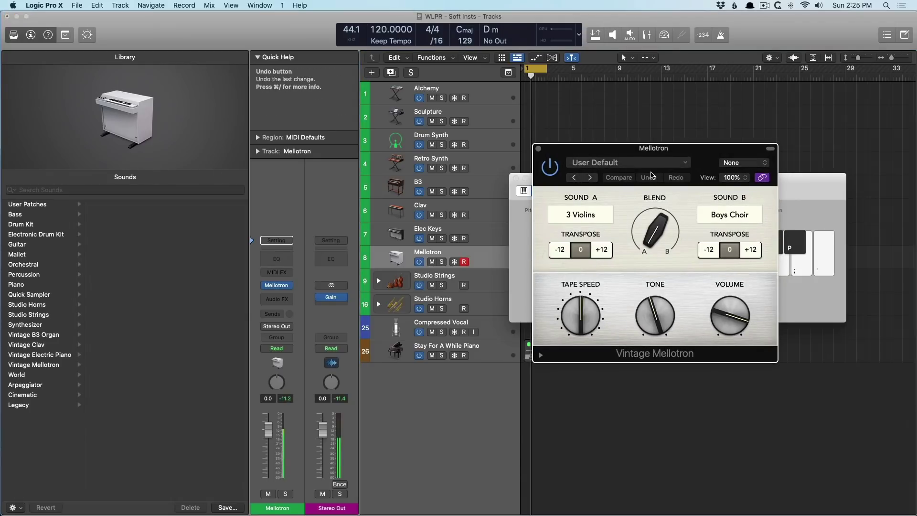
pyautogui.press('d')
pyautogui.press('g')
pyautogui.press('j')
pyautogui.press('d')
# Close the Studio Strings Direction Mixer, expand the stack and open King's Cross's instrument.
pyautogui.click(491, 285)
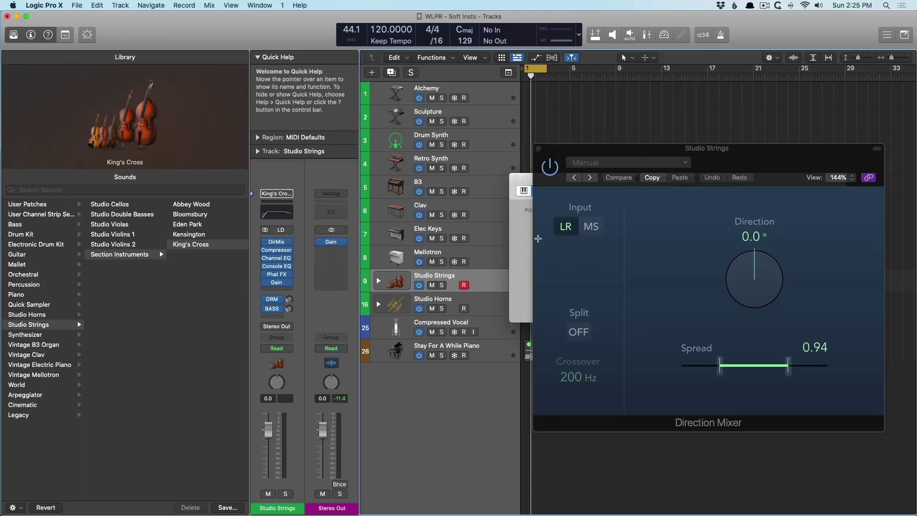
pyautogui.click(538, 149)
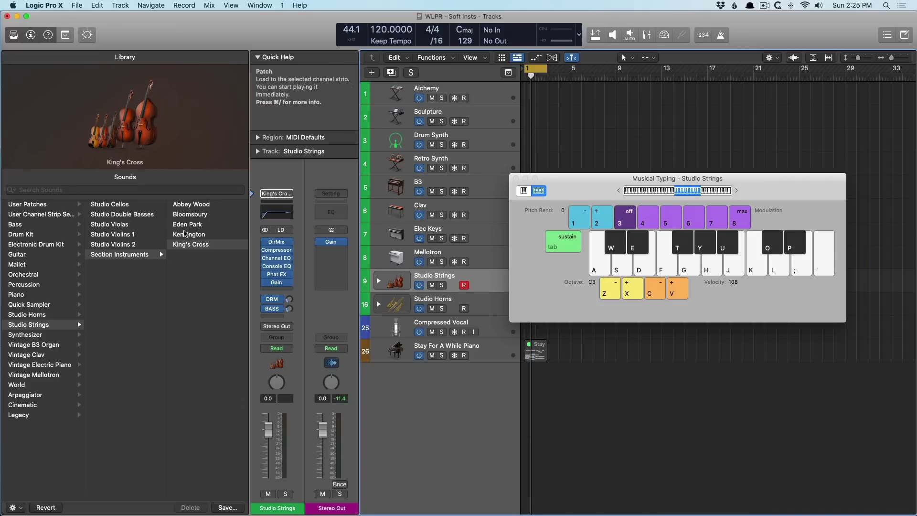
pyautogui.click(378, 281)
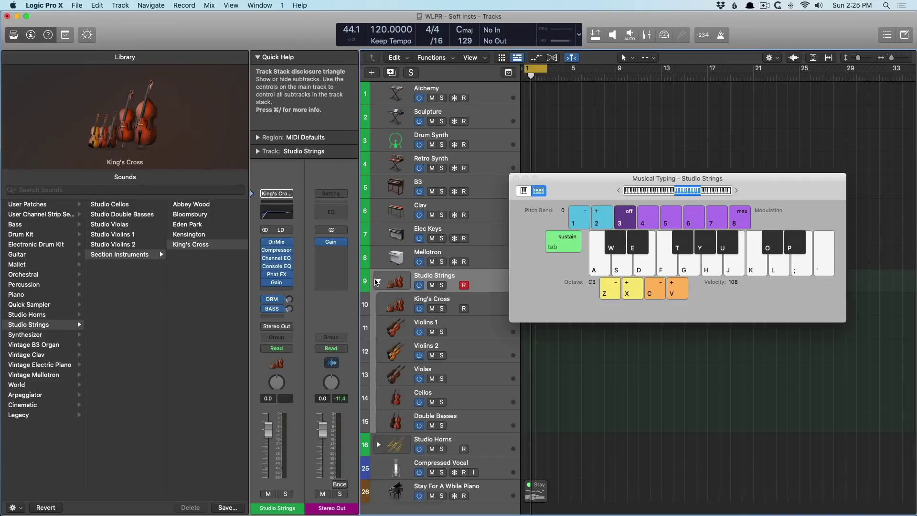
pyautogui.click(391, 303)
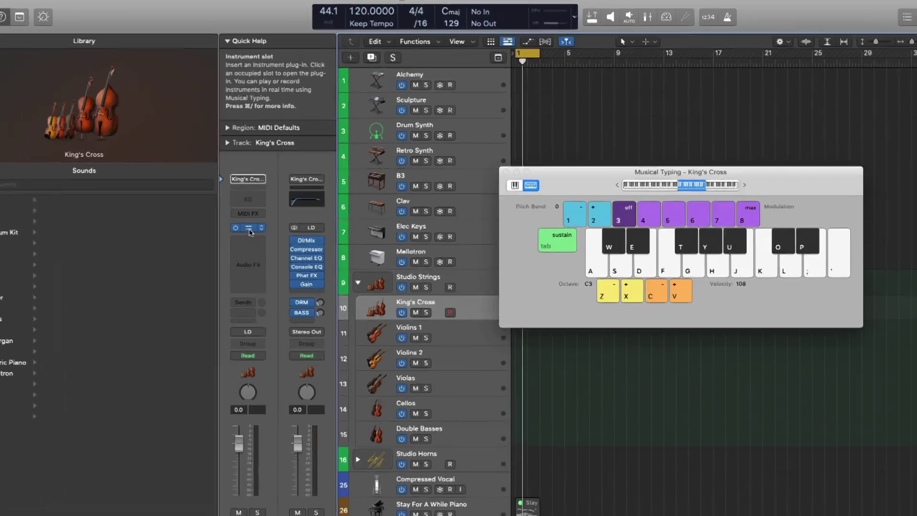
pyautogui.click(277, 230)
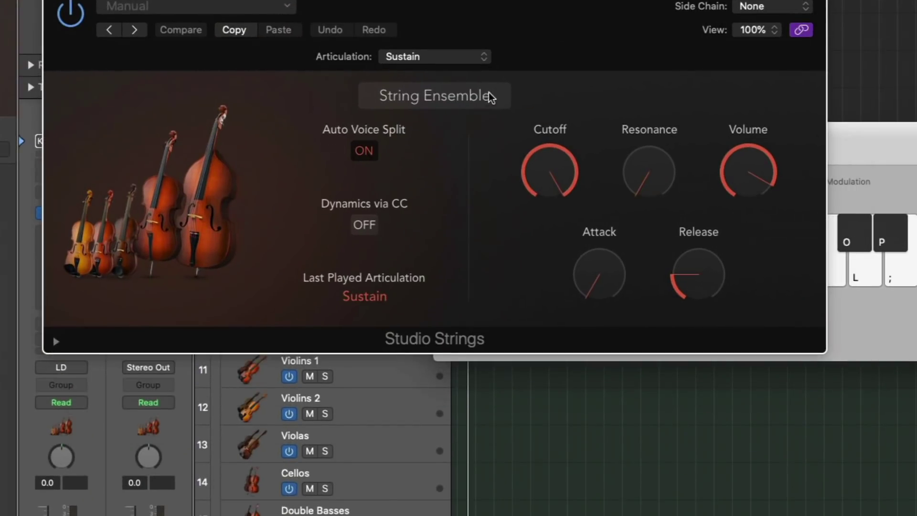
# Keep the String Ensemble patch, lower the King's Cross window, and play notes on the strings.
pyautogui.click(490, 97)
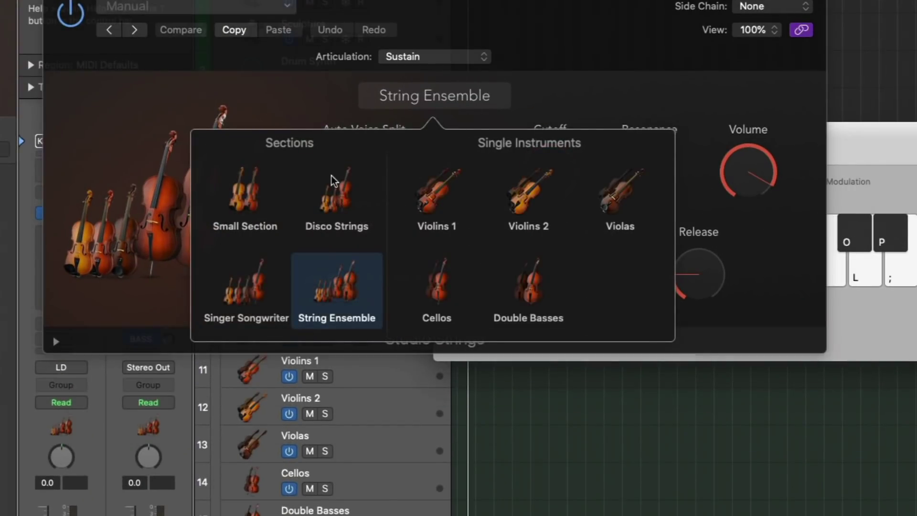
pyautogui.click(560, 7)
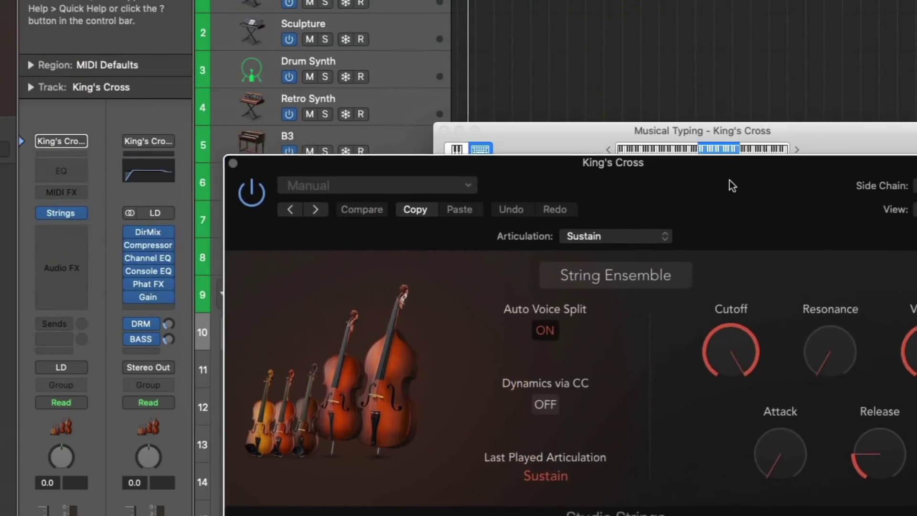
pyautogui.moveTo(729, 180); pyautogui.dragTo(742, 283)
pyautogui.click(732, 123)
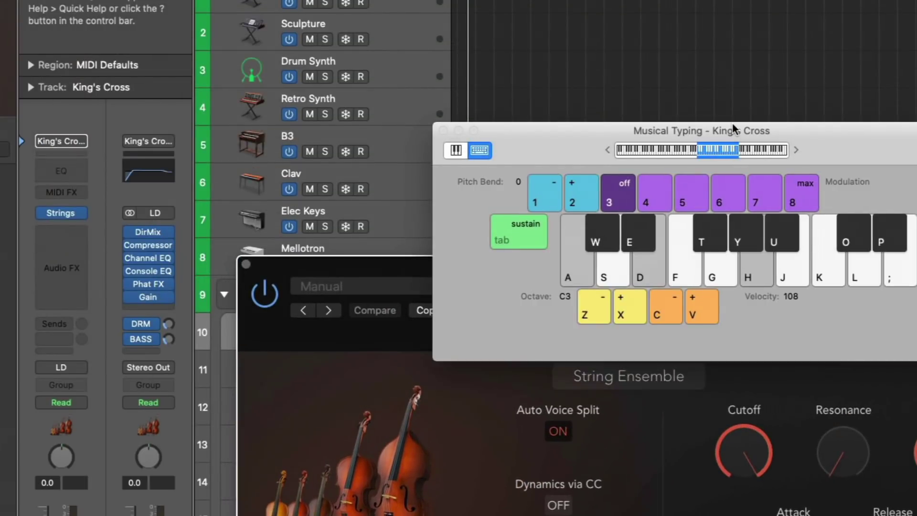
pyautogui.press('f')
pyautogui.press('j')
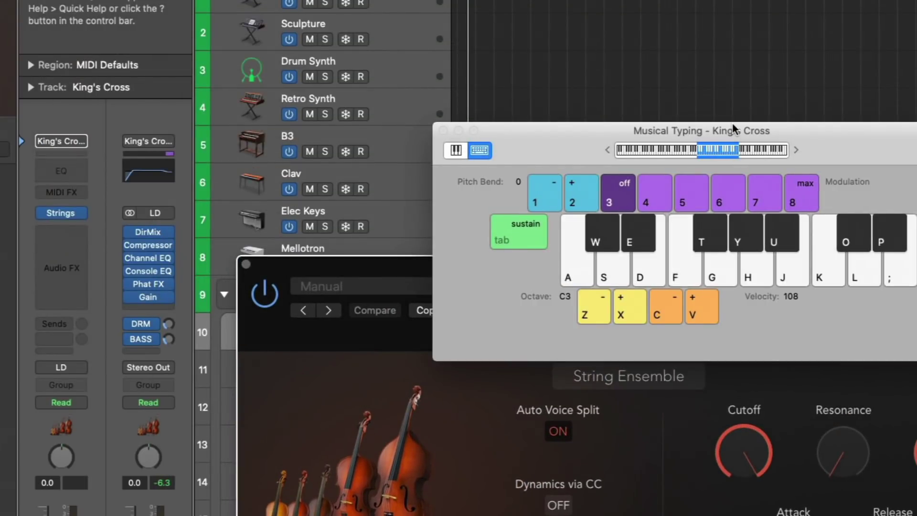
# Select Studio Horns' Mississippi Joint subtrack, bring its Jazz Section window into view, and play a note.
pyautogui.moveTo(334, 266); pyautogui.dragTo(564, 200)
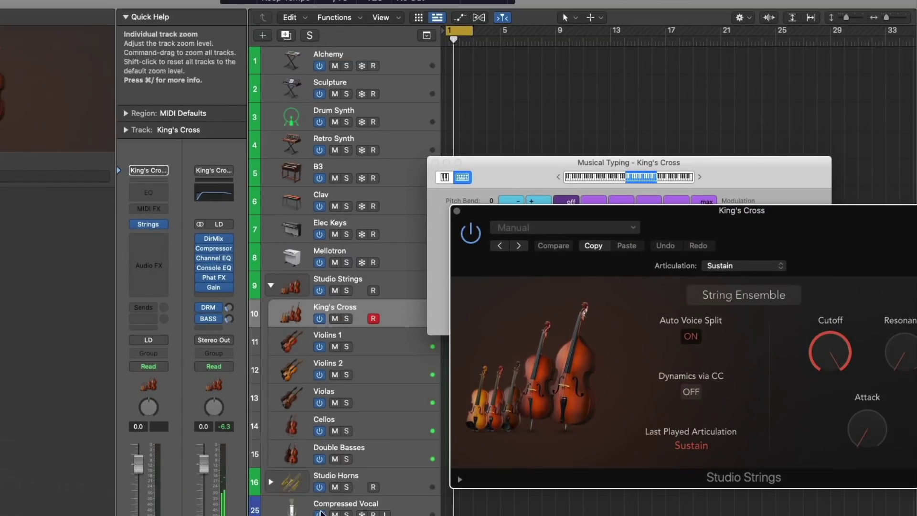
pyautogui.click(336, 475)
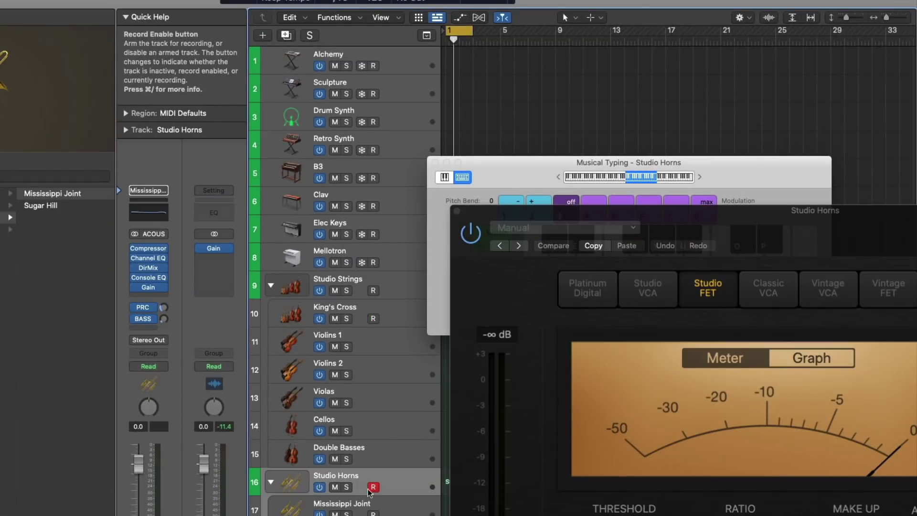
pyautogui.click(291, 505)
pyautogui.moveTo(731, 225); pyautogui.dragTo(577, 183)
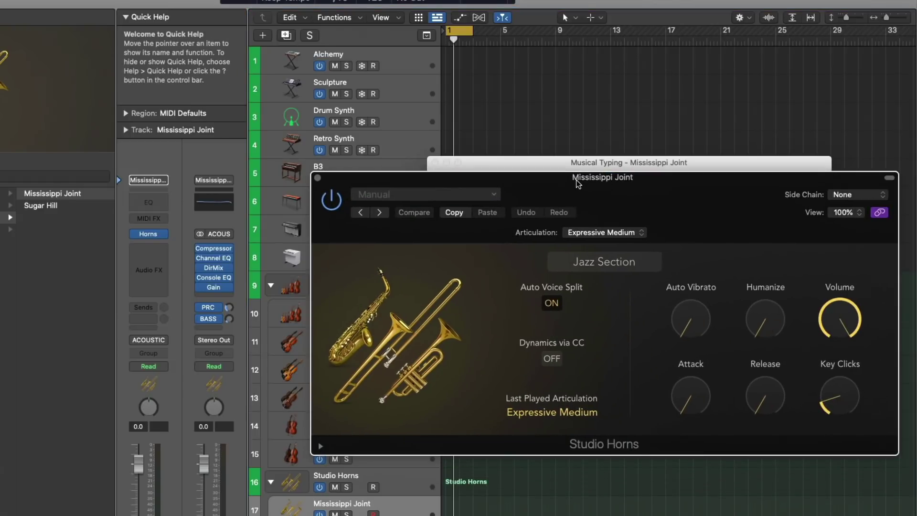
pyautogui.press('a')
# Close the Mississippi Joint window and collapse the Studio Strings and Studio Horns stacks.
pyautogui.click(317, 177)
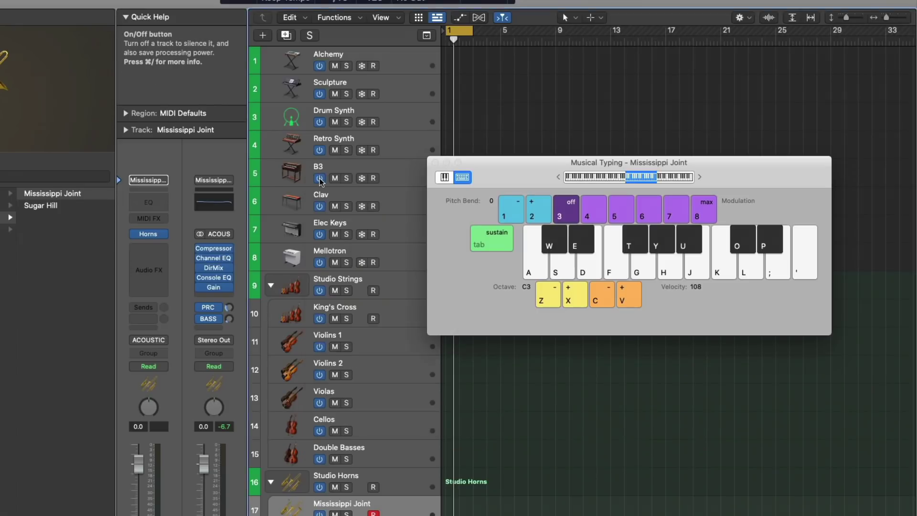
pyautogui.click(270, 285)
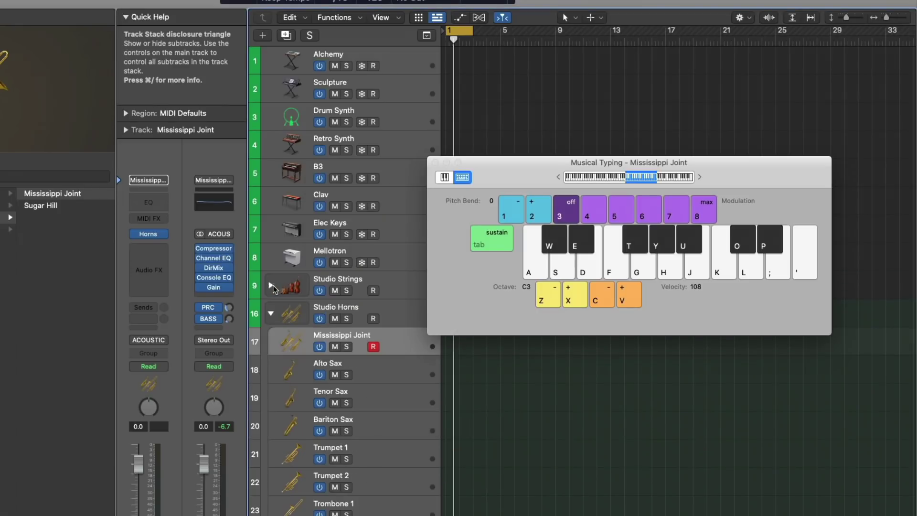
pyautogui.click(271, 314)
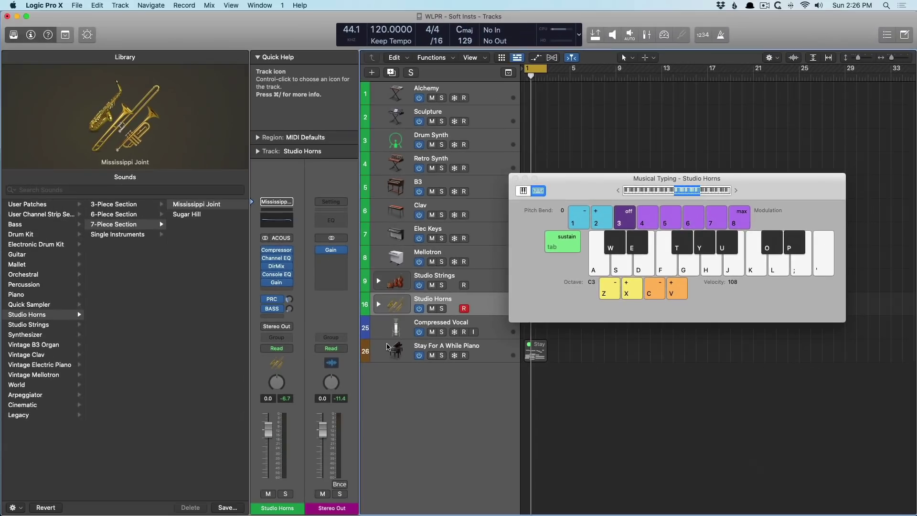
# Create a Software Instrument track with an empty channel strip below the Stay For A While Piano track.
pyautogui.click(387, 346)
pyautogui.press('alt+super+n')
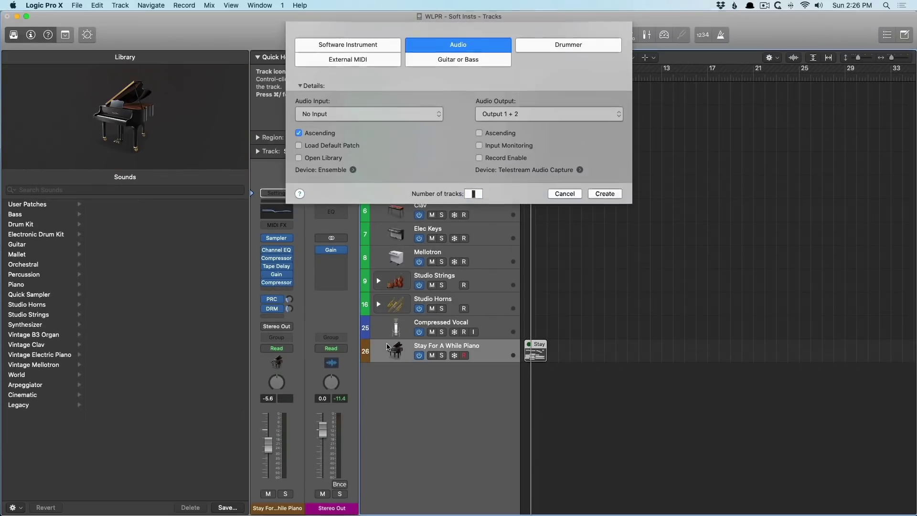
pyautogui.press('alt+super+s')
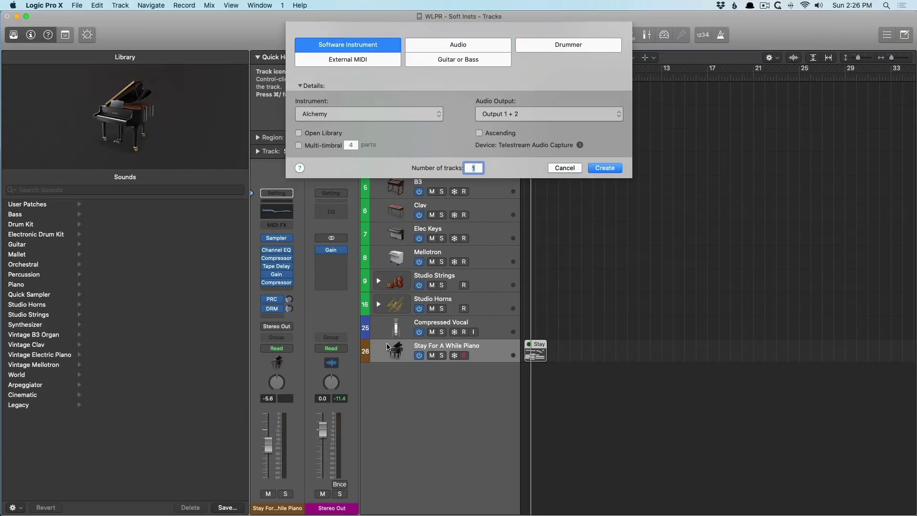
pyautogui.click(403, 112)
pyautogui.click(370, 129)
pyautogui.click(603, 169)
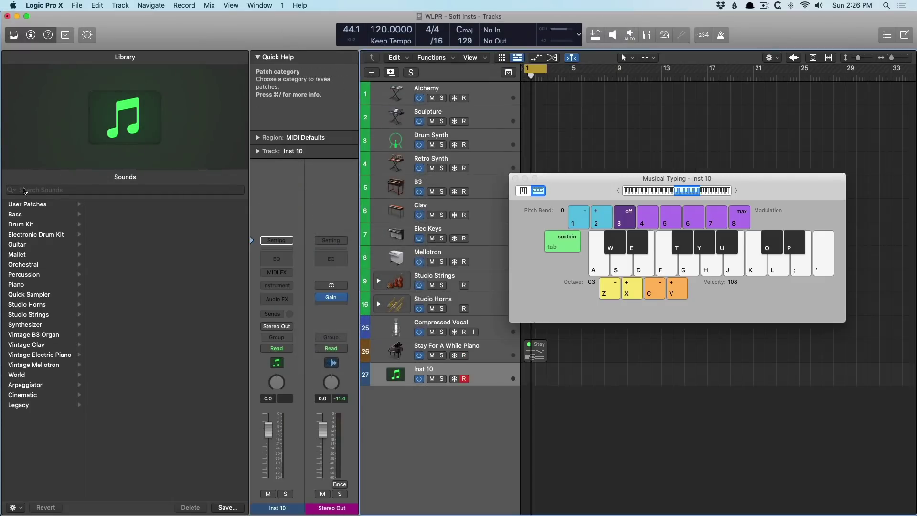
# Load Chinese Guzheng Zither from the Library's World > Stringed category onto the new track.
pyautogui.click(13, 34)
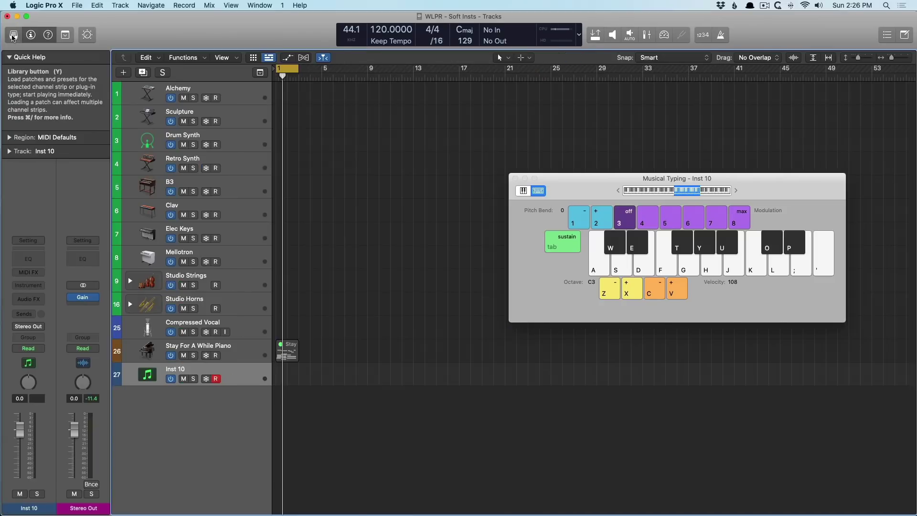
pyautogui.click(13, 35)
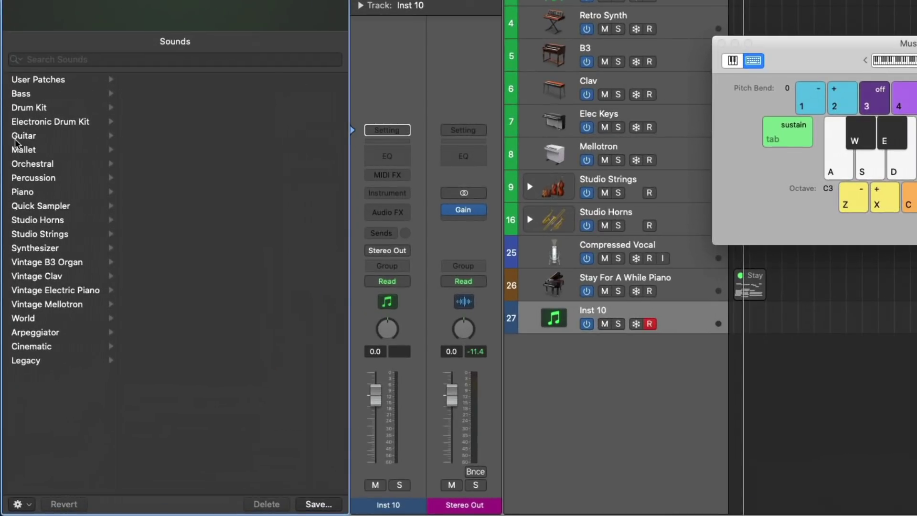
pyautogui.click(47, 318)
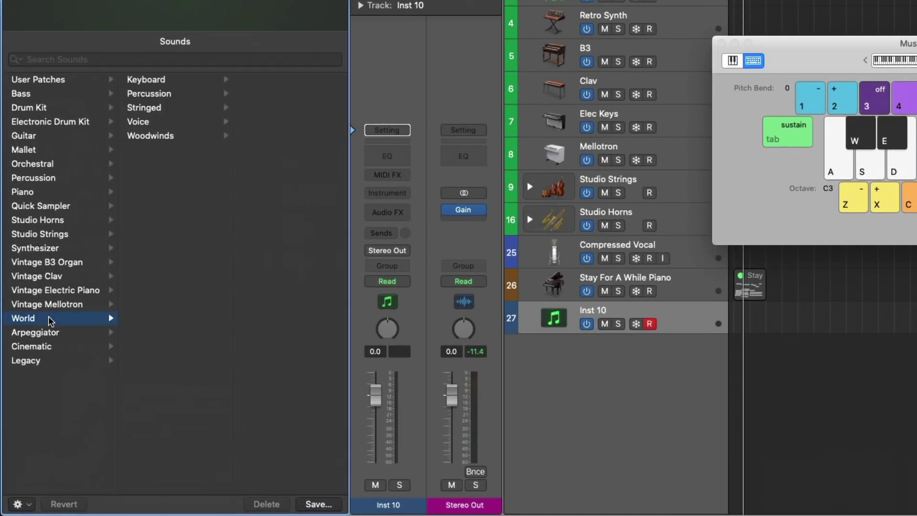
pyautogui.click(168, 106)
pyautogui.click(293, 121)
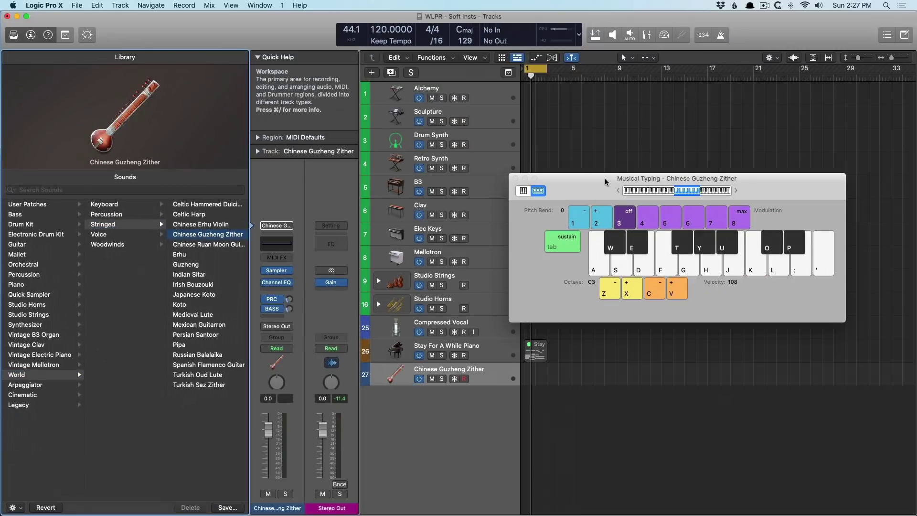
pyautogui.moveTo(837, 57); pyautogui.dragTo(810, 0)
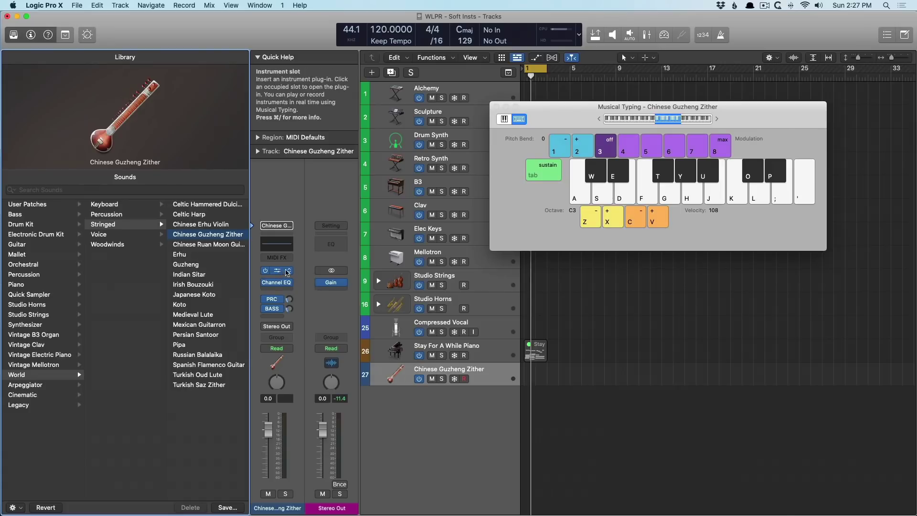
pyautogui.click(287, 272)
pyautogui.moveTo(629, 143); pyautogui.dragTo(561, 46)
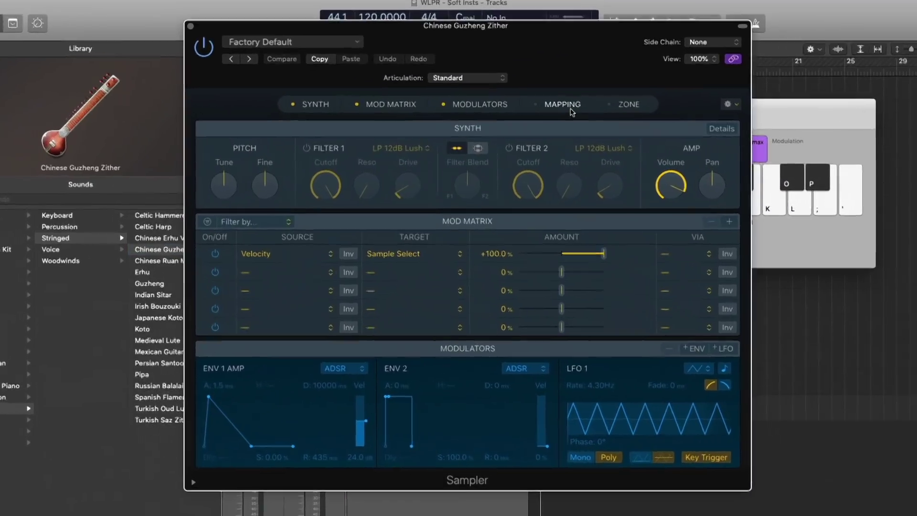
pyautogui.click(550, 106)
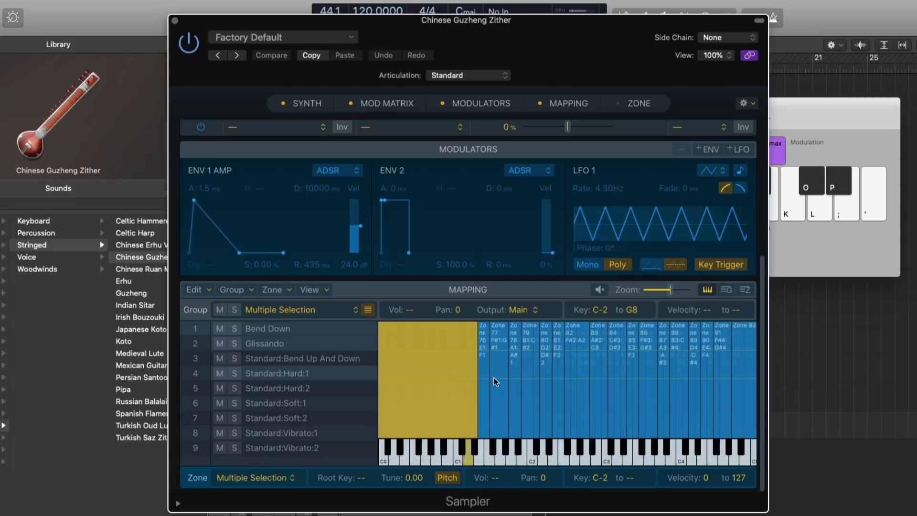
pyautogui.press('d')
pyautogui.press('g')
pyautogui.press('j')
pyautogui.press('d')
pyautogui.press('g')
pyautogui.press('j')
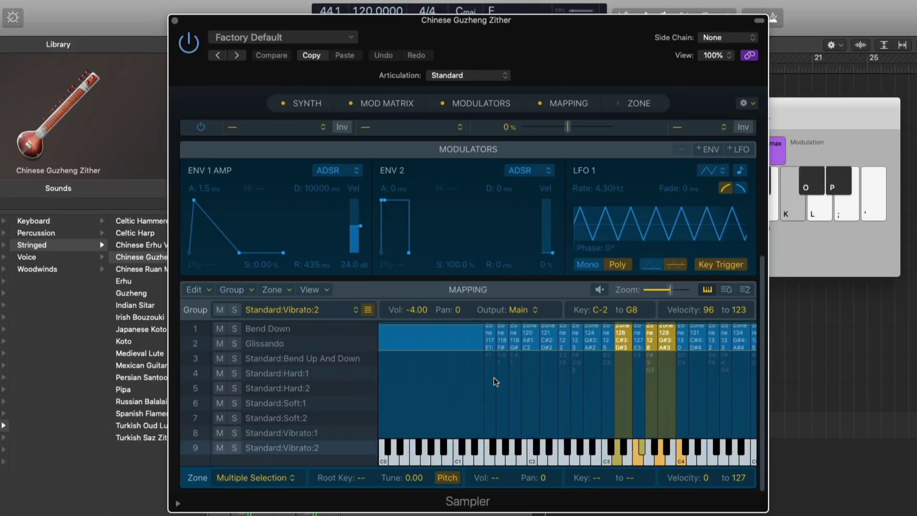
pyautogui.click(638, 103)
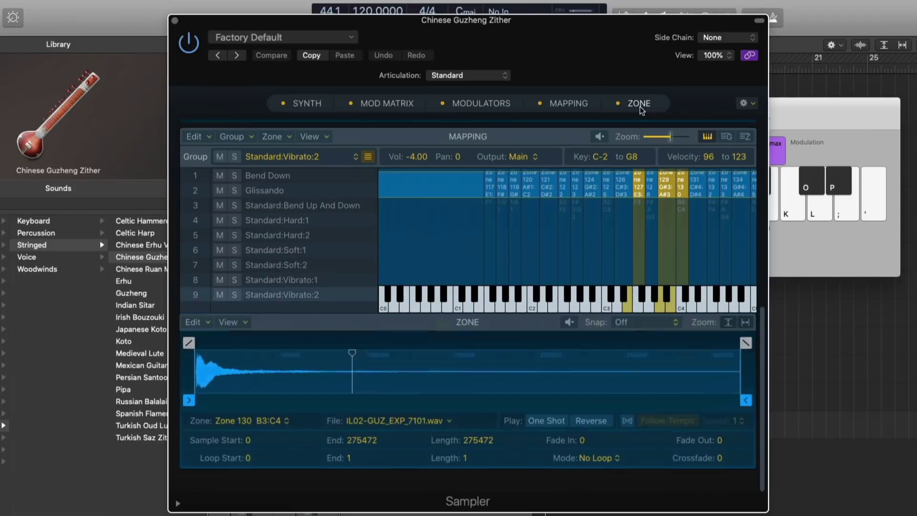
pyautogui.click(788, 136)
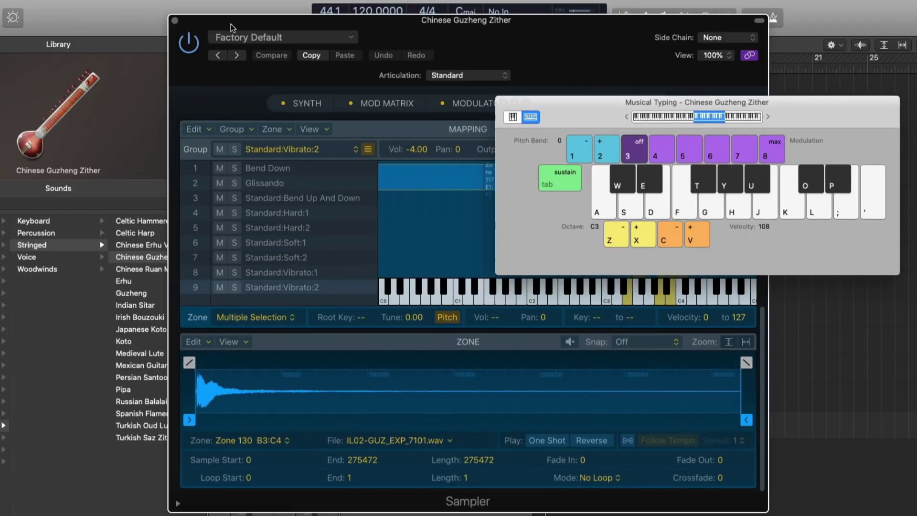
pyautogui.click(177, 21)
pyautogui.click(175, 21)
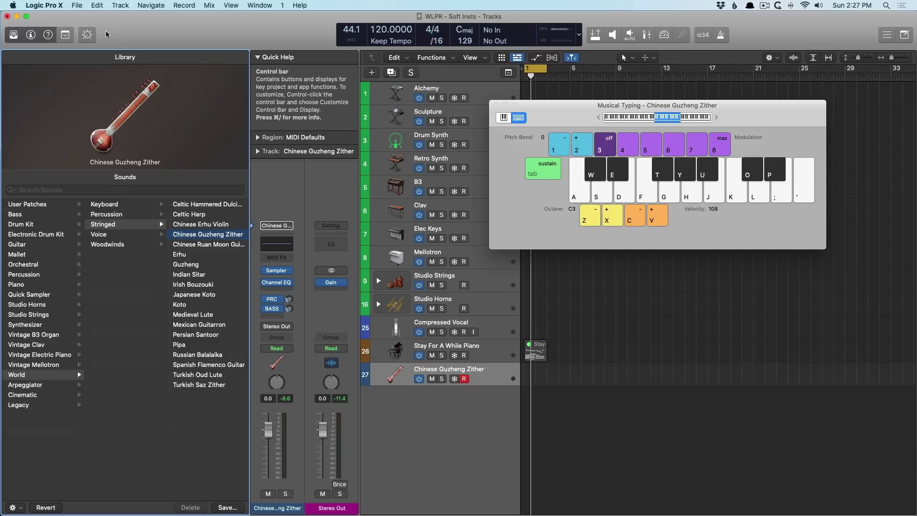
# Show the Guzheng's Smart Controls, boost the High tone, then reset it to 0 dB.
pyautogui.press('b')
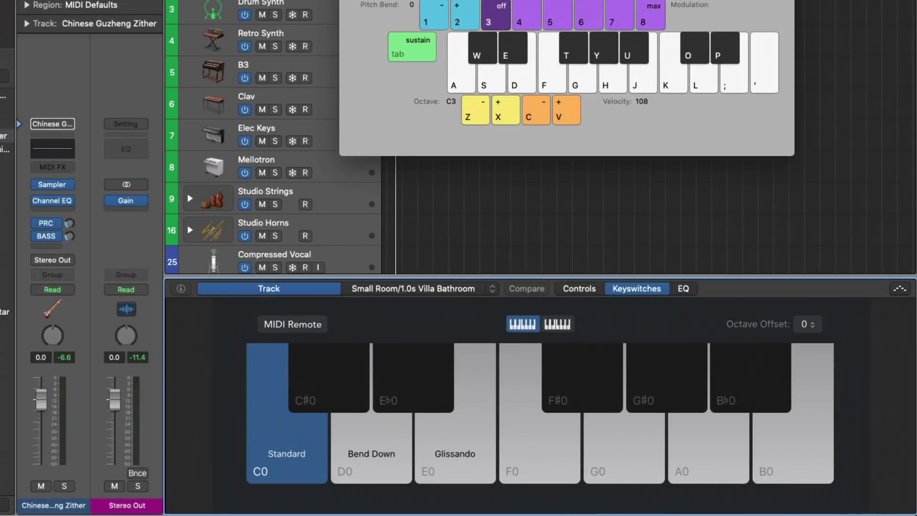
pyautogui.click(586, 292)
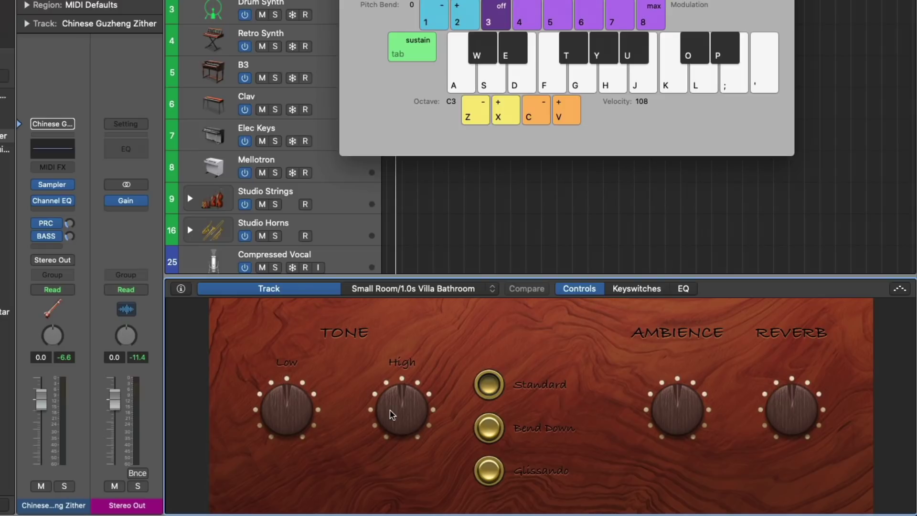
pyautogui.moveTo(390, 409); pyautogui.dragTo(385, 343)
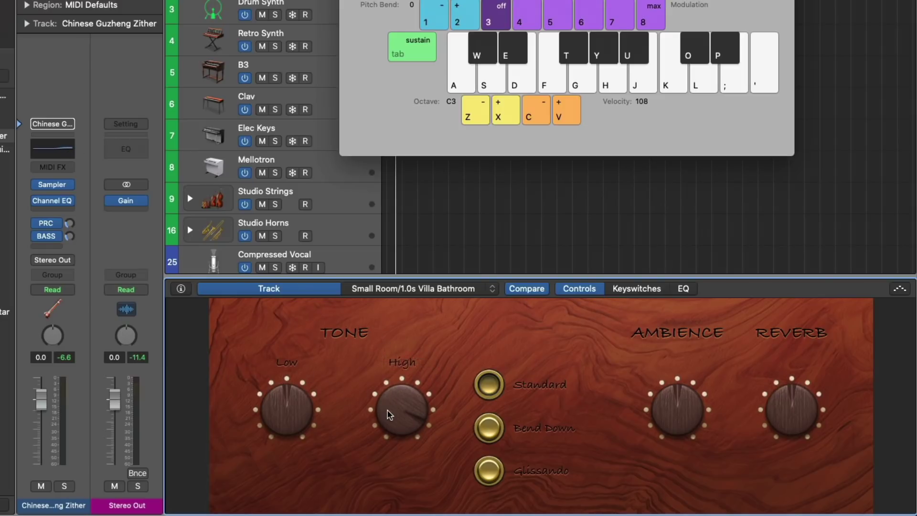
pyautogui.keyDown('alt'); pyautogui.click(389, 413); pyautogui.keyUp('alt')
# Raise the Ambience knob, inspect the reverb return's channel strip, then return Ambience to centre.
pyautogui.moveTo(679, 421); pyautogui.dragTo(624, 376)
pyautogui.click(69, 223)
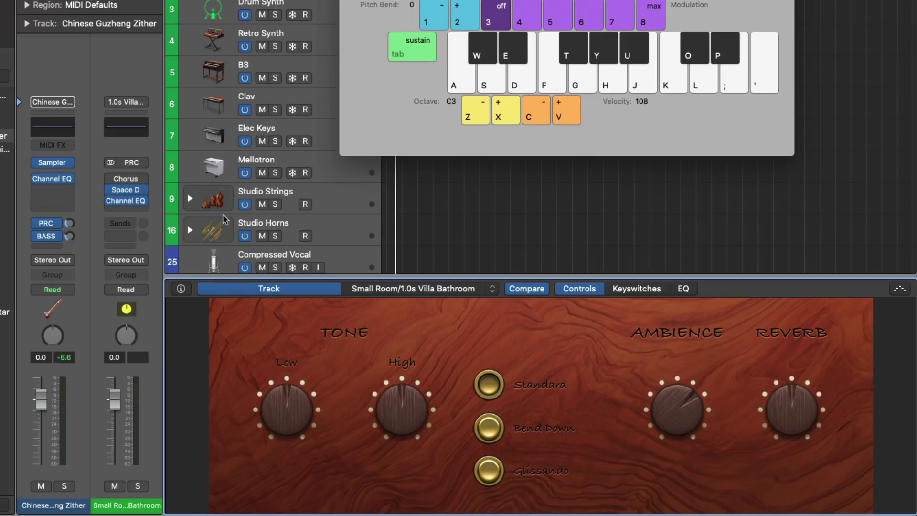
pyautogui.moveTo(652, 402); pyautogui.dragTo(658, 434)
# Select the Compressed Vocal track to show its Dynamics, EQ, Squeeze and Sends Smart Controls.
pyautogui.scroll(-1, 287, 247)
pyautogui.scroll(-3, 288, 247)
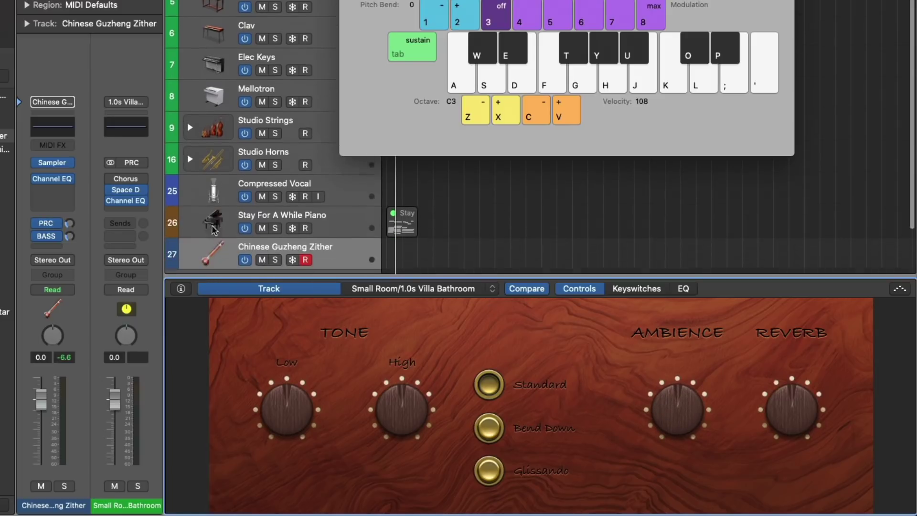
pyautogui.click(287, 176)
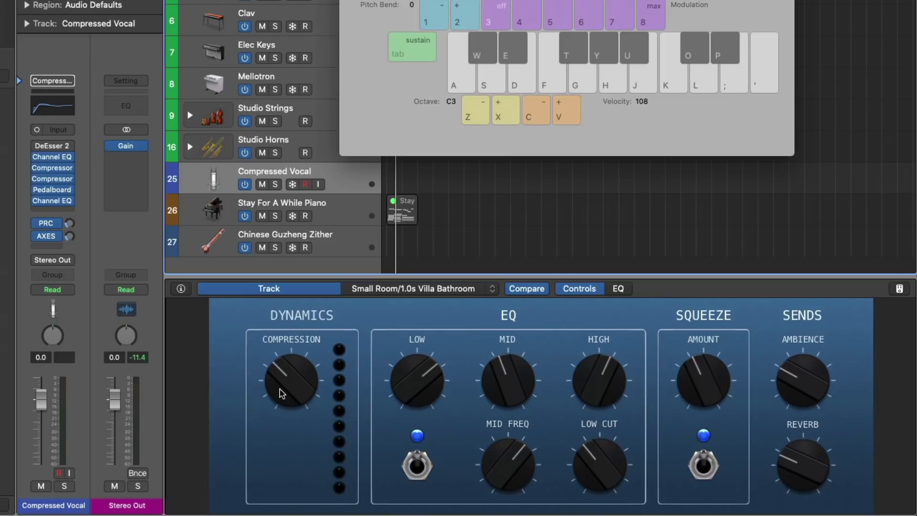
# Select the Chinese Guzheng Zither track, show its keyswitches, and play the Standard articulation.
pyautogui.click(218, 234)
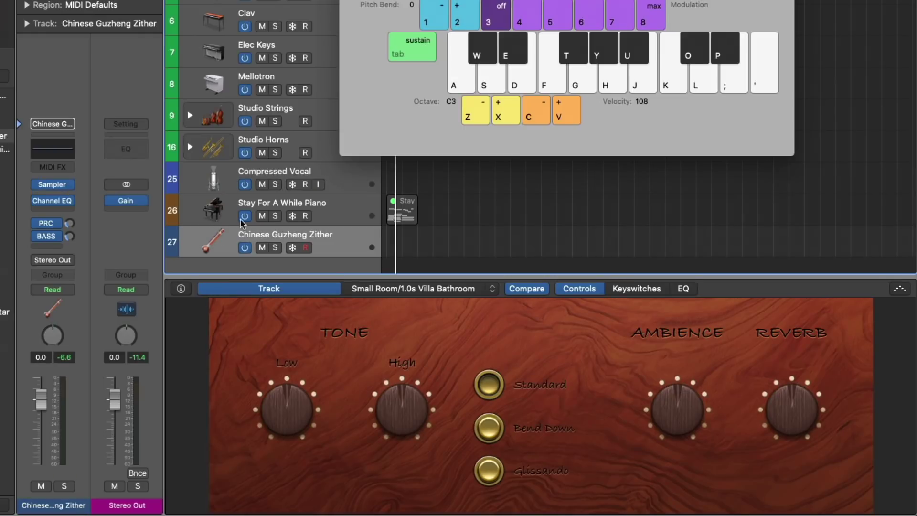
pyautogui.click(630, 290)
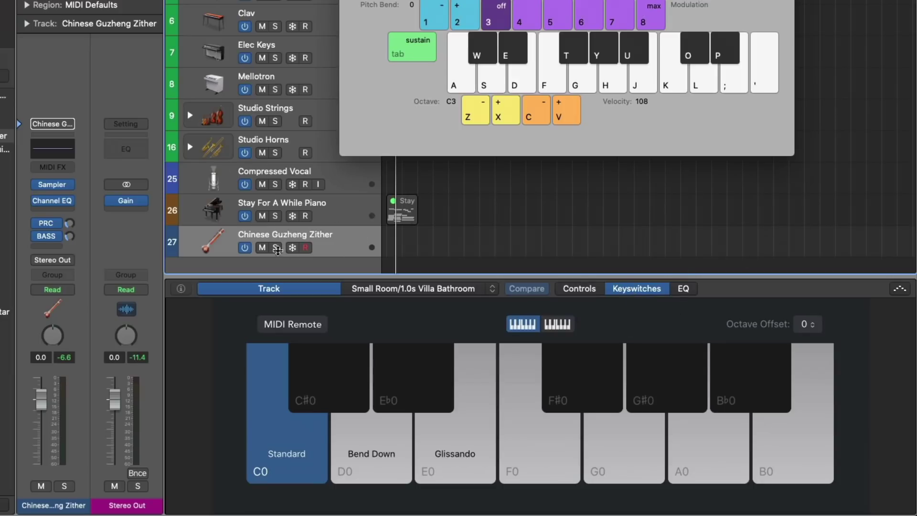
pyautogui.press('a')
pyautogui.press('s')
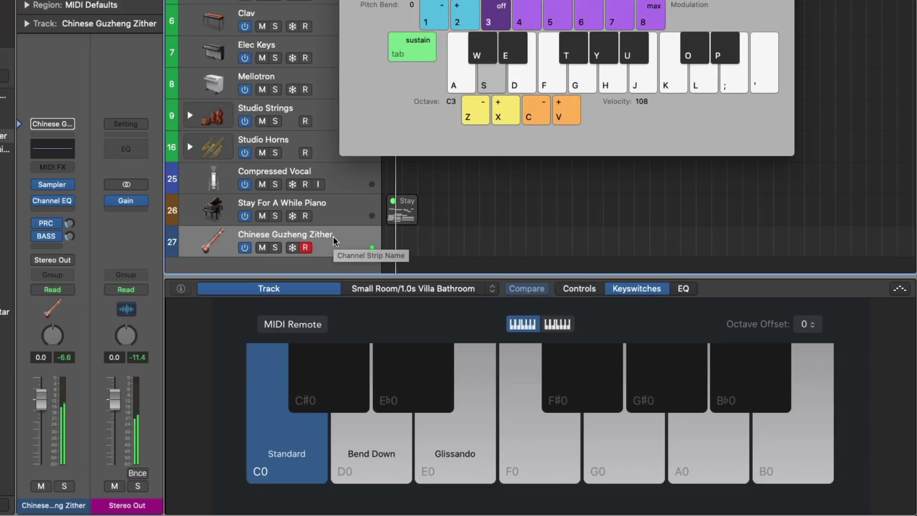
pyautogui.press('d')
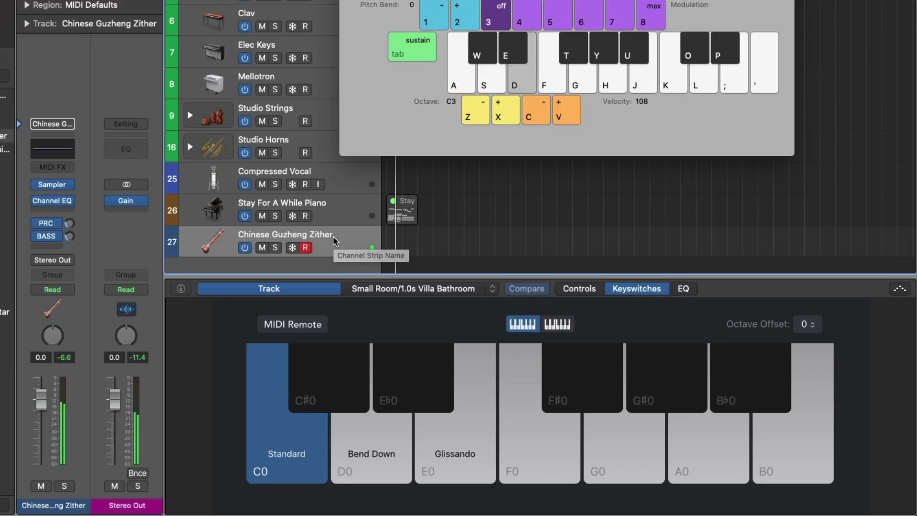
# Audition the Bend Down articulation, then switch to Glissando and play a note.
pyautogui.click(377, 456)
pyautogui.press('a')
pyautogui.press('s')
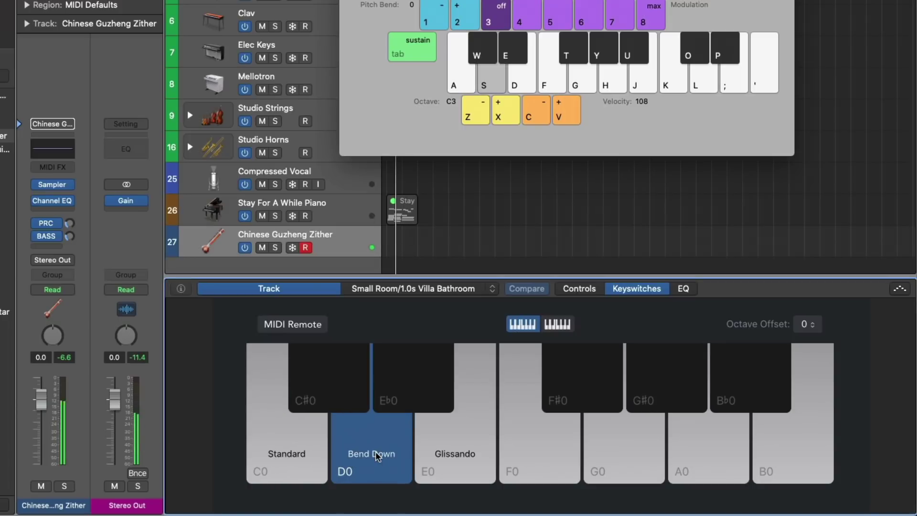
pyautogui.press('f')
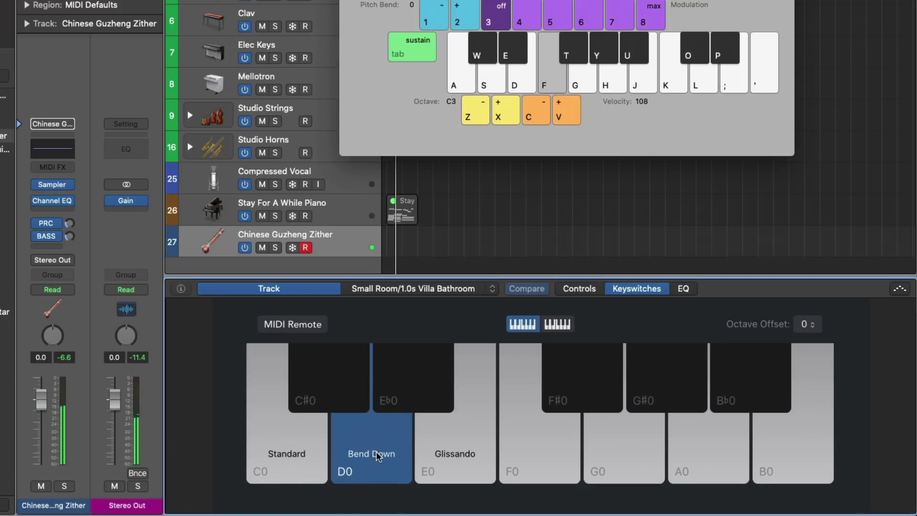
pyautogui.click(489, 450)
pyautogui.press('s')
# Look over Studio Strings, then select Studio Horns and play chords with Expressive Medium.
pyautogui.click(289, 111)
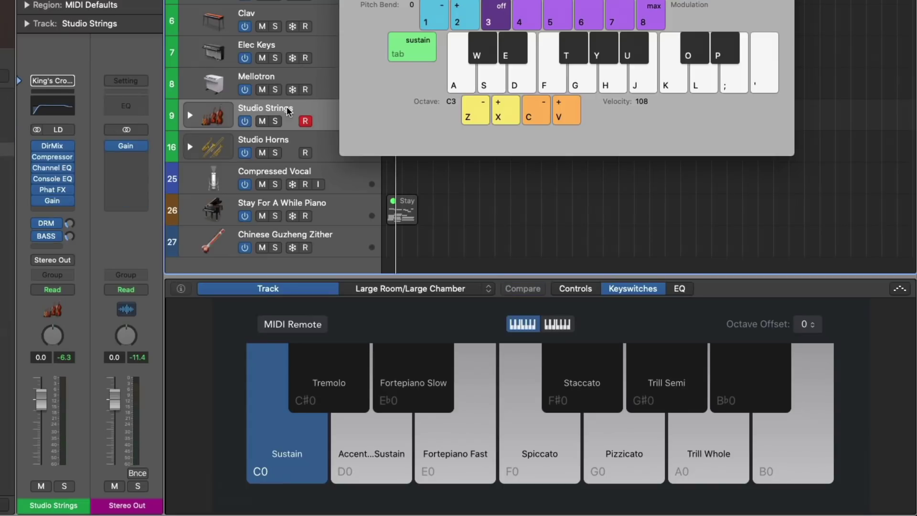
pyautogui.click(293, 143)
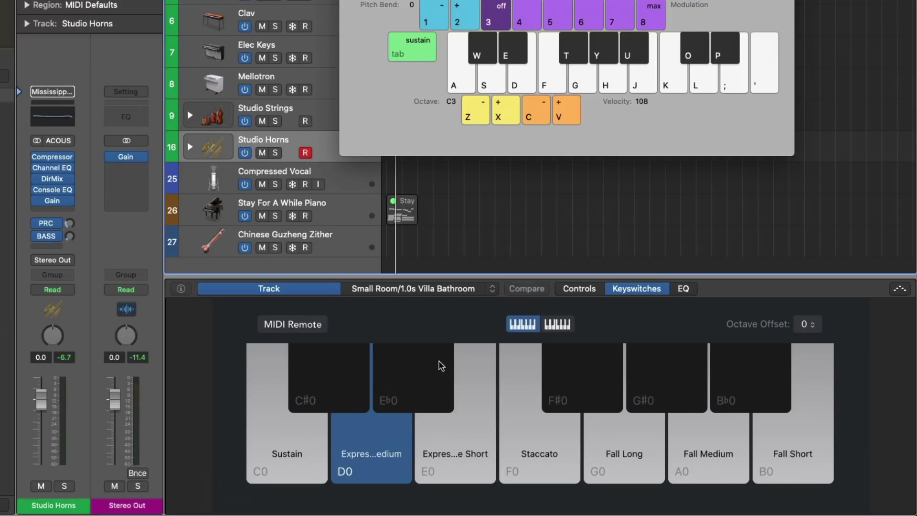
pyautogui.click(547, 327)
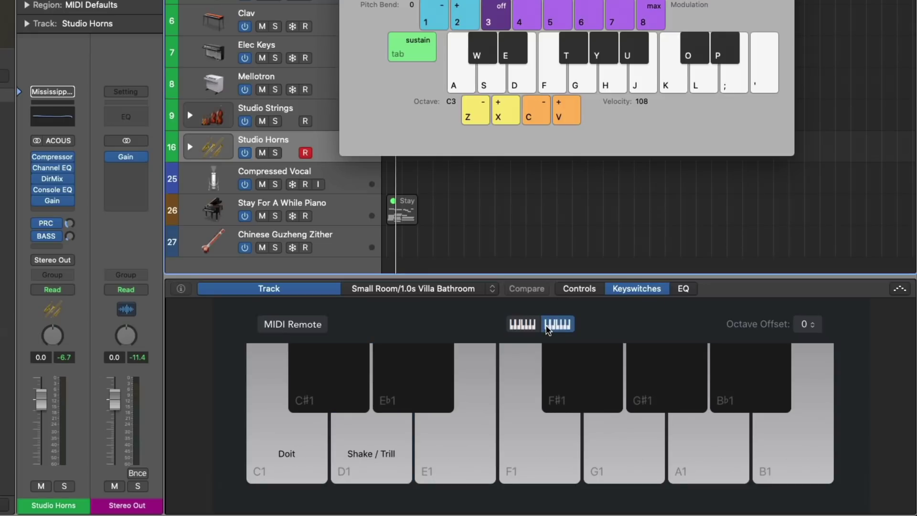
pyautogui.click(522, 328)
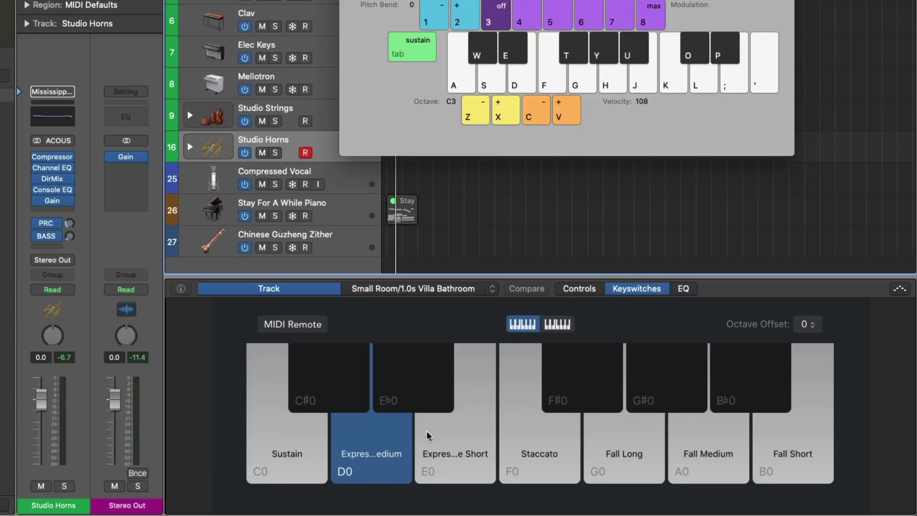
pyautogui.press('a')
pyautogui.press('d')
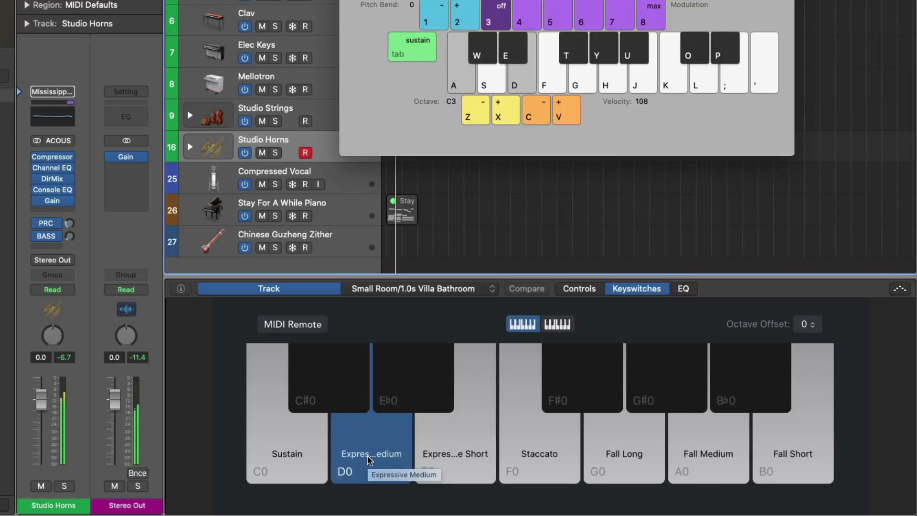
pyautogui.press('s')
pyautogui.press('f')
# Switch the Studio Horns to Staccato and play chords.
pyautogui.click(551, 450)
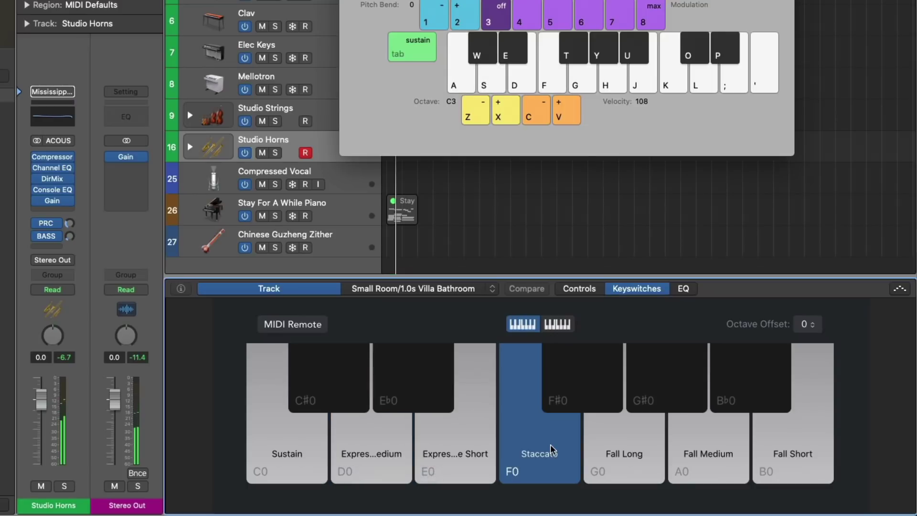
pyautogui.press('d')
pyautogui.press('g')
pyautogui.press('f')
pyautogui.press('h')
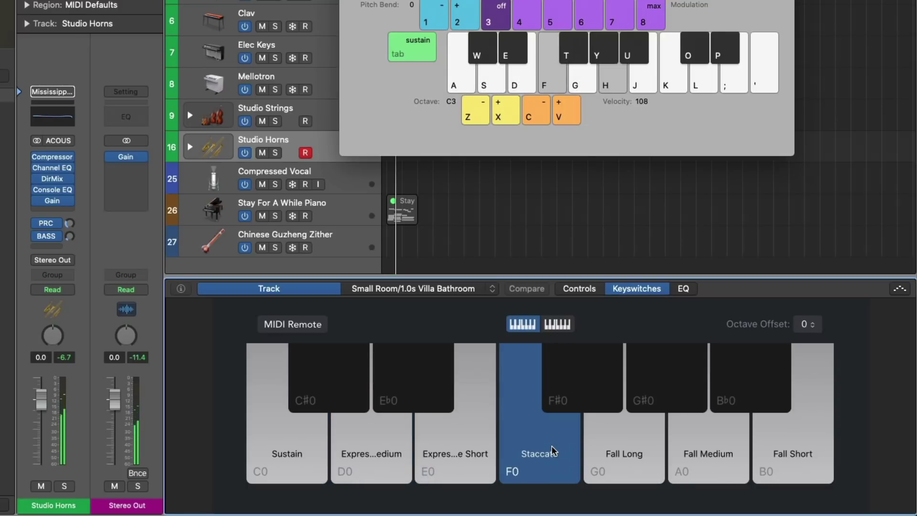
# From the higher keyswitch octave, audition Doit, then leave Shake / Trill active.
pyautogui.click(557, 324)
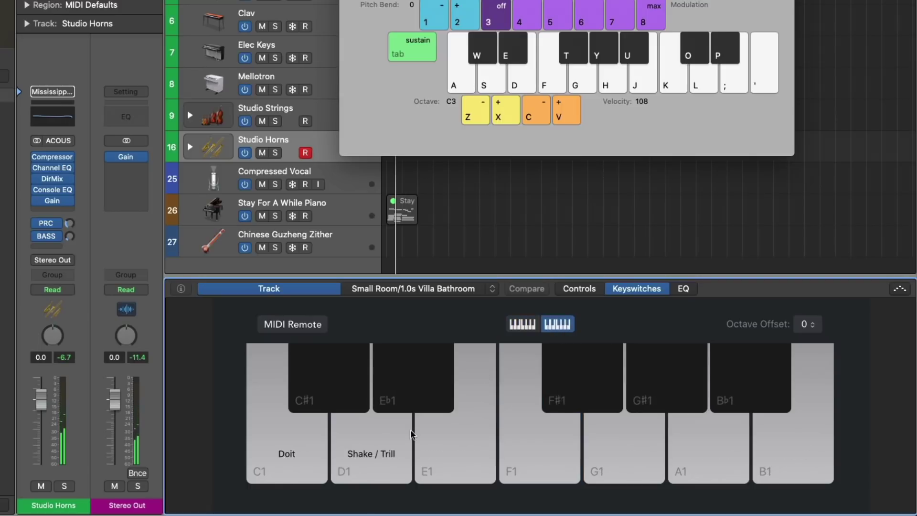
pyautogui.click(281, 456)
pyautogui.press('f')
pyautogui.press('g')
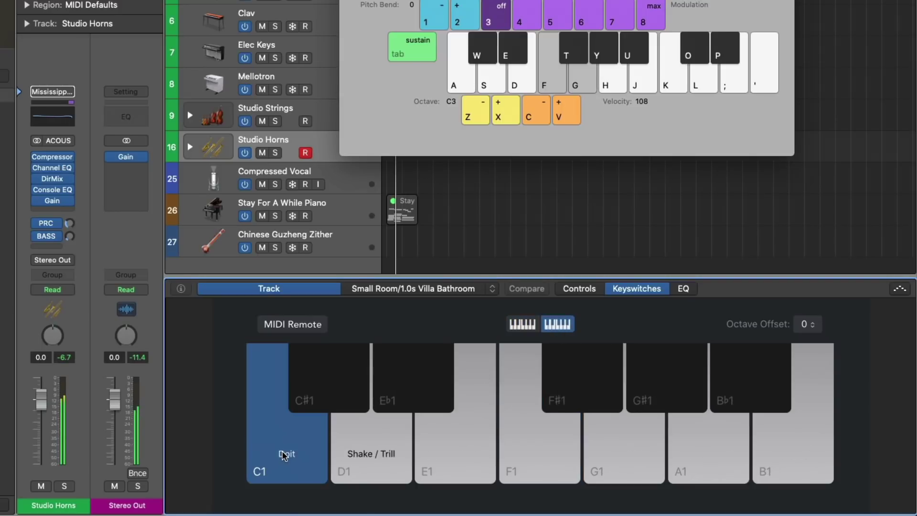
pyautogui.press('f')
pyautogui.press('h')
pyautogui.click(364, 454)
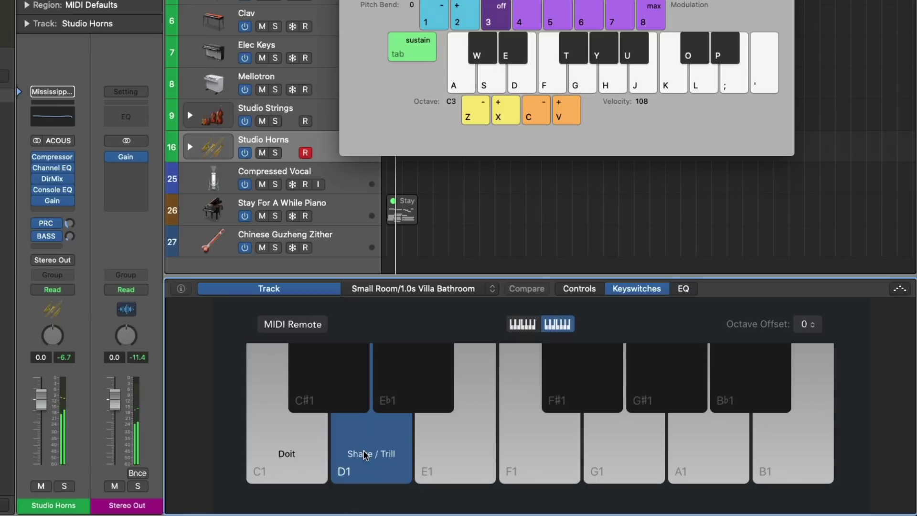
pyautogui.press('s')
pyautogui.press('f')
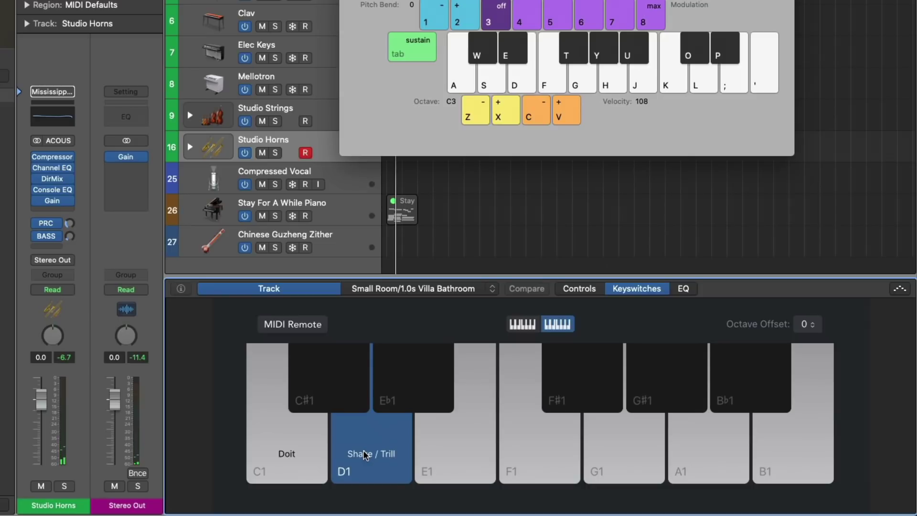
# Move the track selection up through Mellotron, Elec Keys and Clav, then back to the Guzheng.
pyautogui.press('Up')
pyautogui.press('Up')
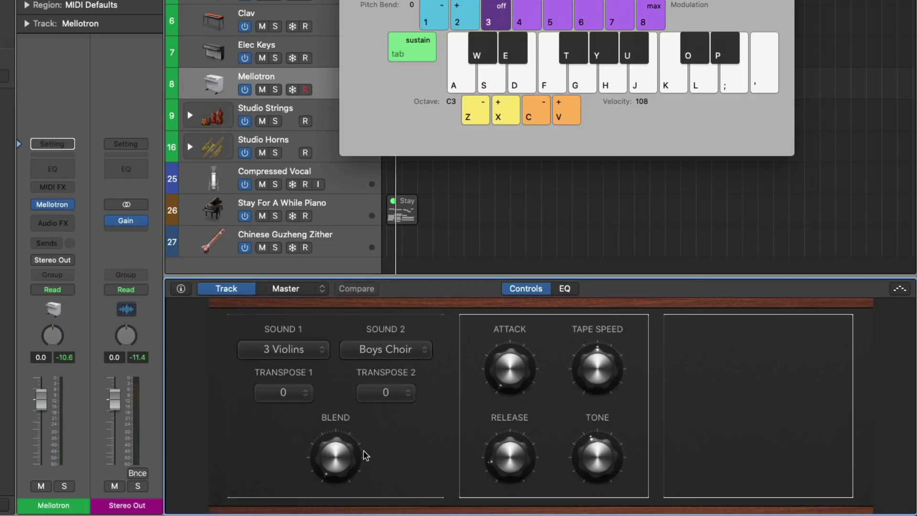
pyautogui.press('Up')
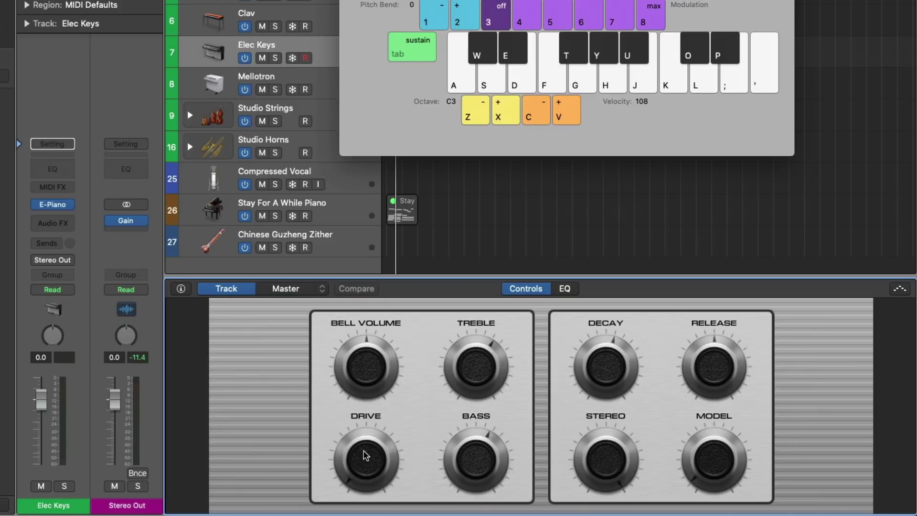
pyautogui.press('Up')
pyautogui.press('Down')
pyautogui.press('Down')
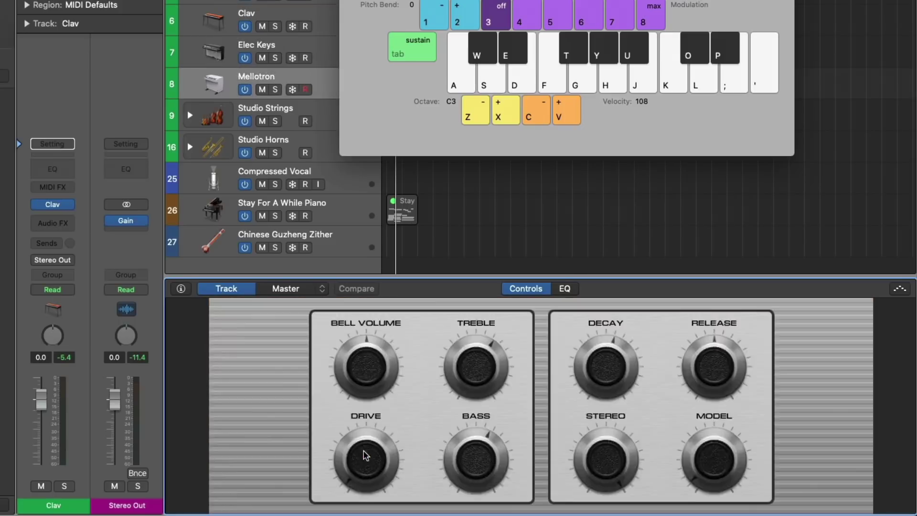
pyautogui.press('Down')
pyautogui.press('Down')
pyautogui.press('Down')
pyautogui.press('Down')
pyautogui.press('Down')
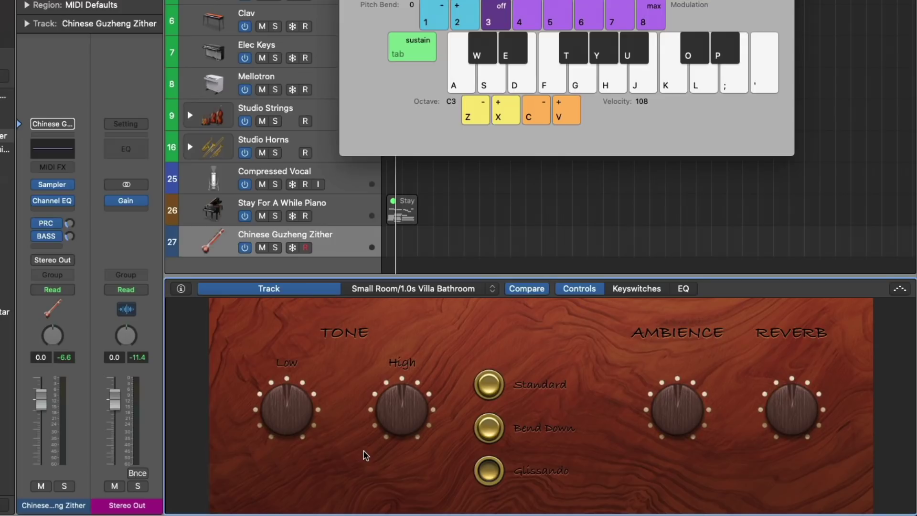
# Load the Turkish Oud Lute sound from the Library and play its Standard articulation.
pyautogui.press('y')
pyautogui.click(301, 326)
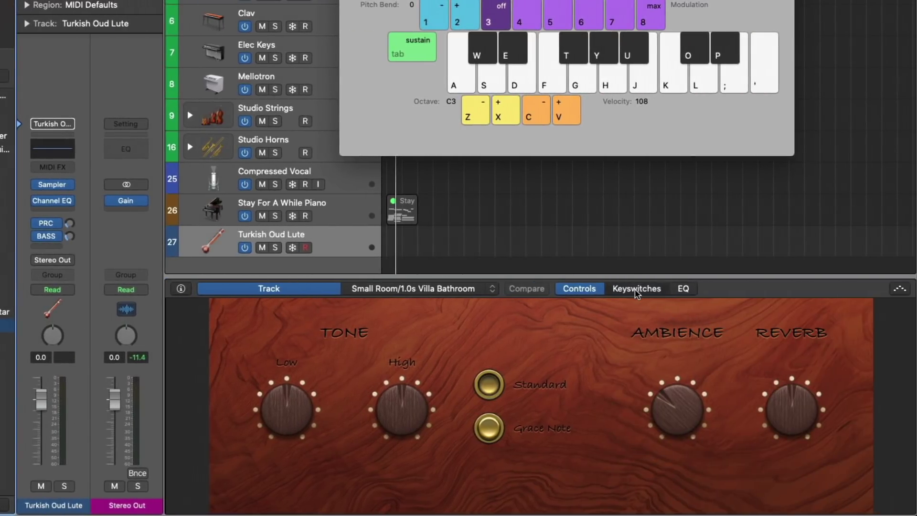
pyautogui.click(634, 289)
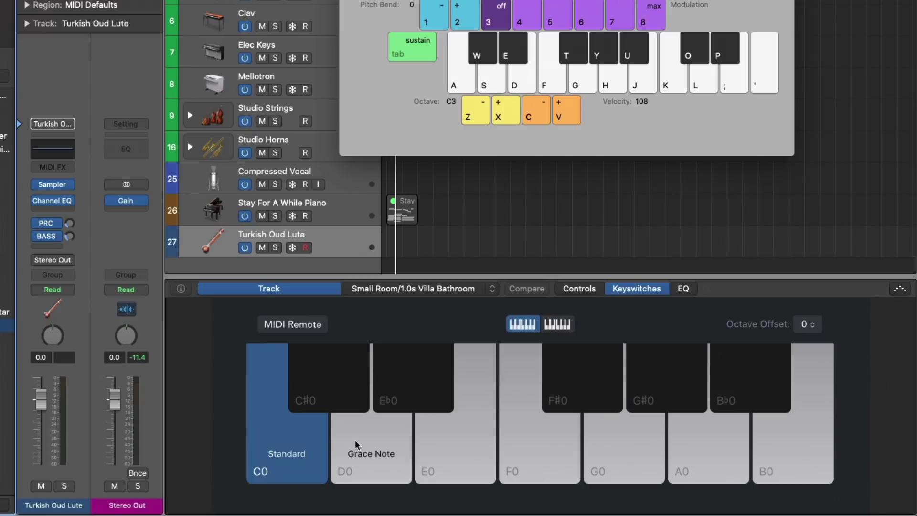
pyautogui.press('w')
pyautogui.press('t')
pyautogui.press('e')
pyautogui.press('y')
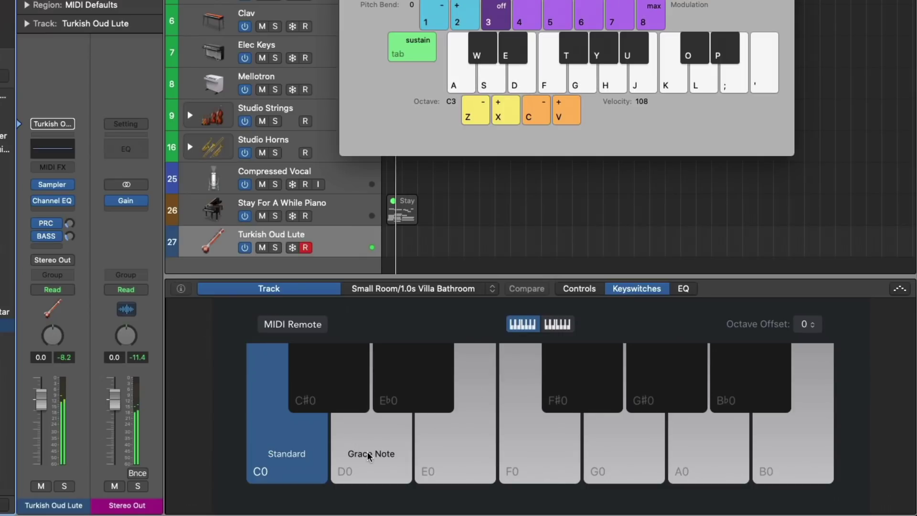
# Switch the oud to Grace Note, play notes, and close Musical Typing.
pyautogui.click(370, 454)
pyautogui.press('d')
pyautogui.press('g')
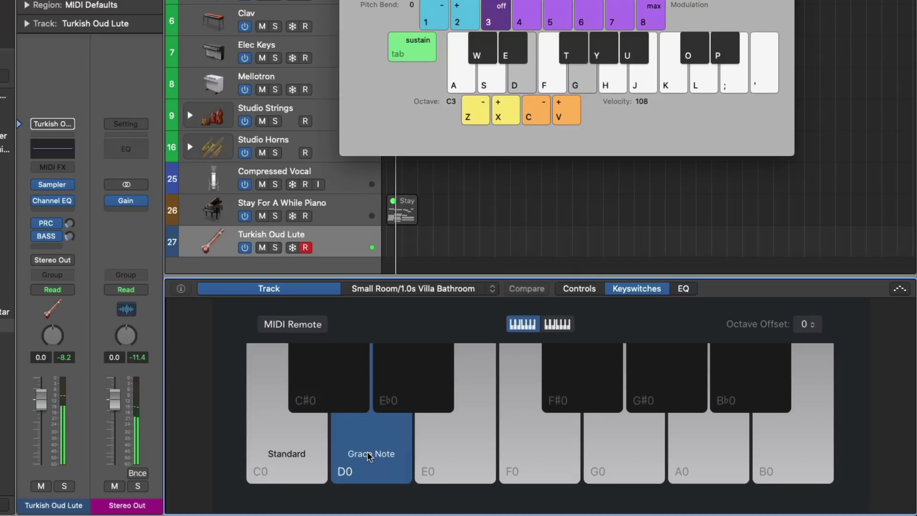
pyautogui.press('f')
pyautogui.press('g')
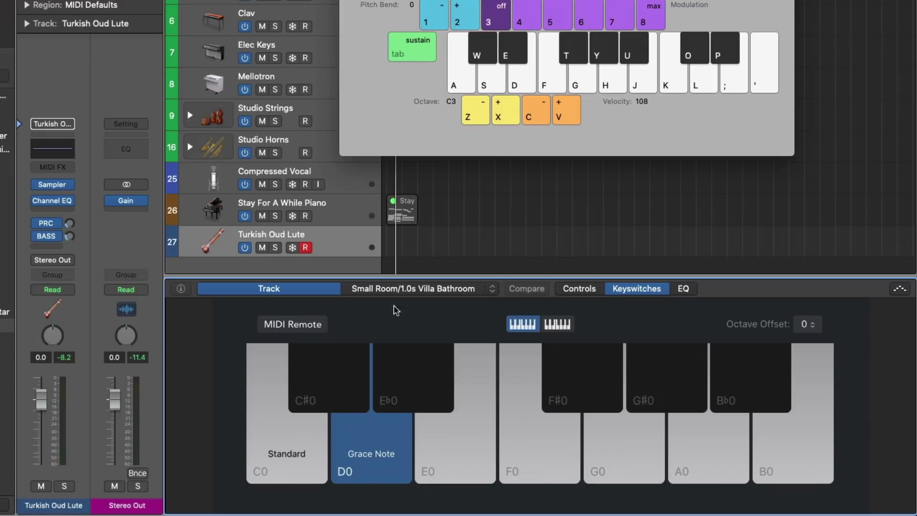
pyautogui.press('super+k')
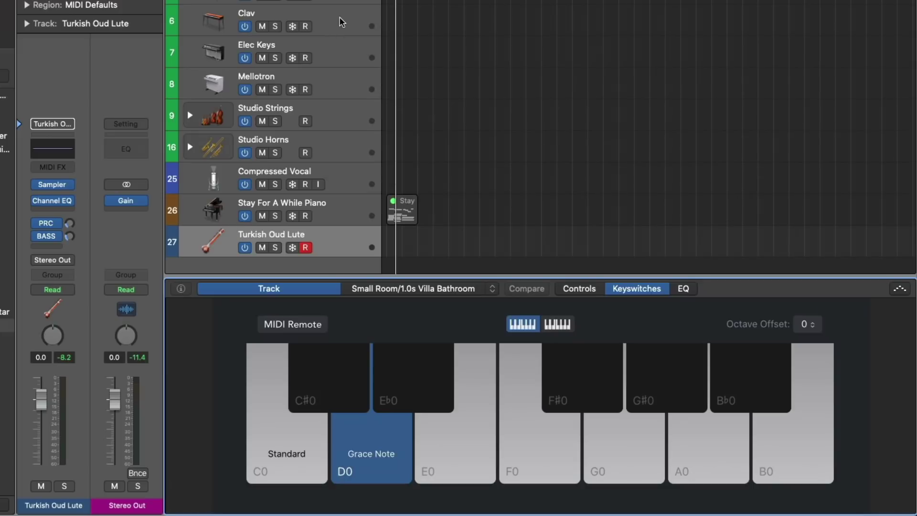
# Option-copy the Stay For A While Piano region from track 26 onto Studio Strings.
pyautogui.press('super+4')
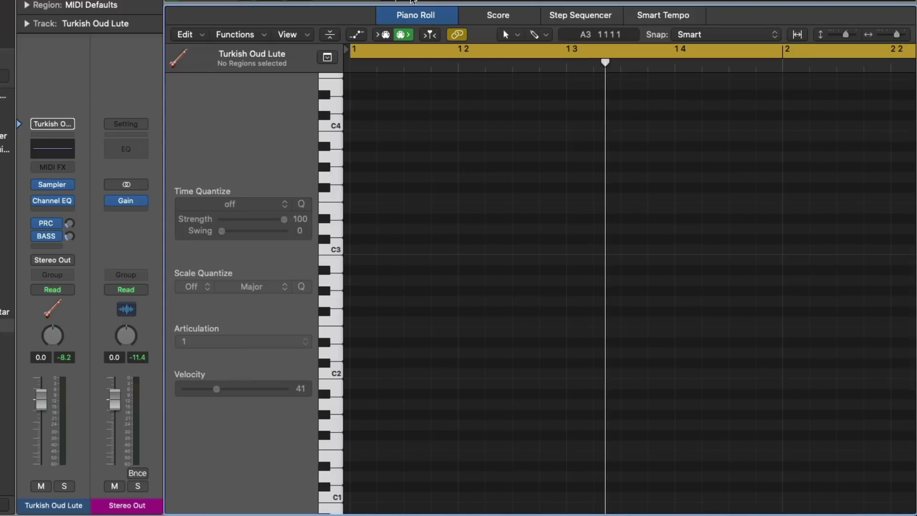
pyautogui.moveTo(407, 3); pyautogui.dragTo(406, 406)
pyautogui.moveTo(403, 292); pyautogui.dragTo(399, 192)
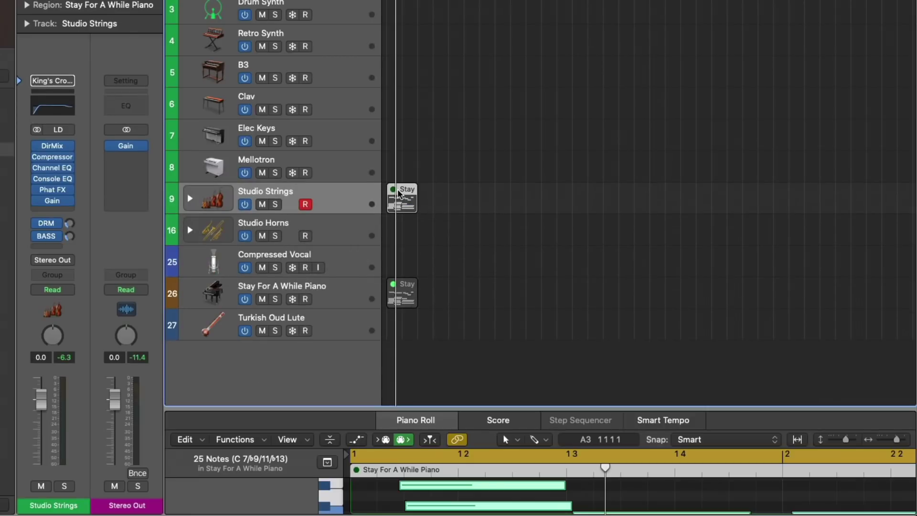
pyautogui.click(391, 211)
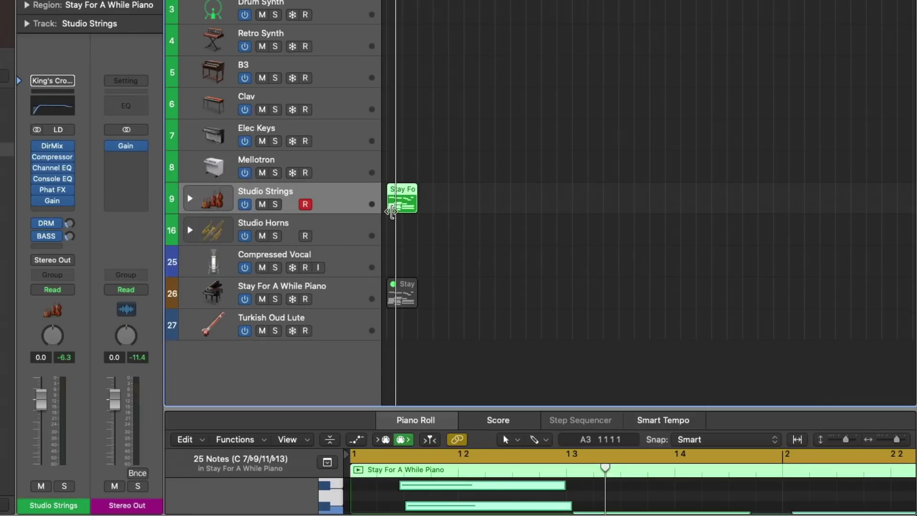
# Enlarge the Piano Roll and play the copied region from the project start.
pyautogui.moveTo(466, 406); pyautogui.dragTo(503, 88)
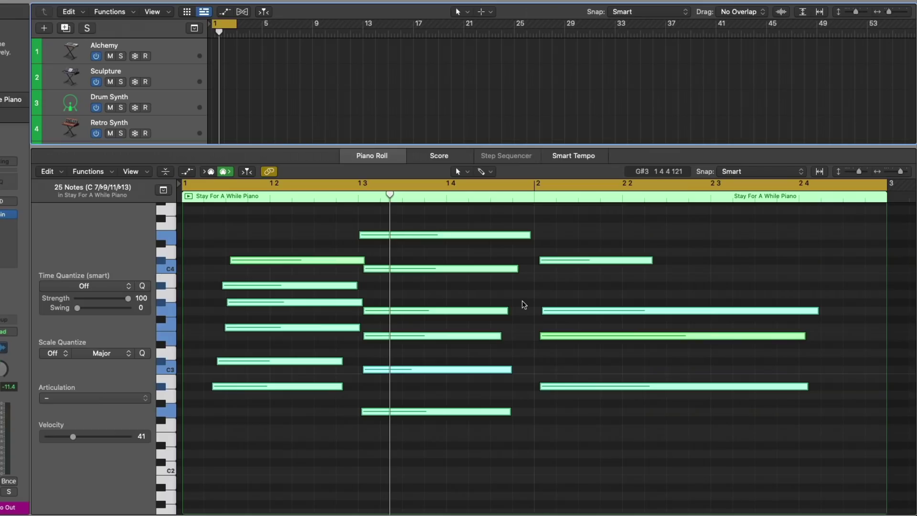
pyautogui.scroll(8, 469, 405)
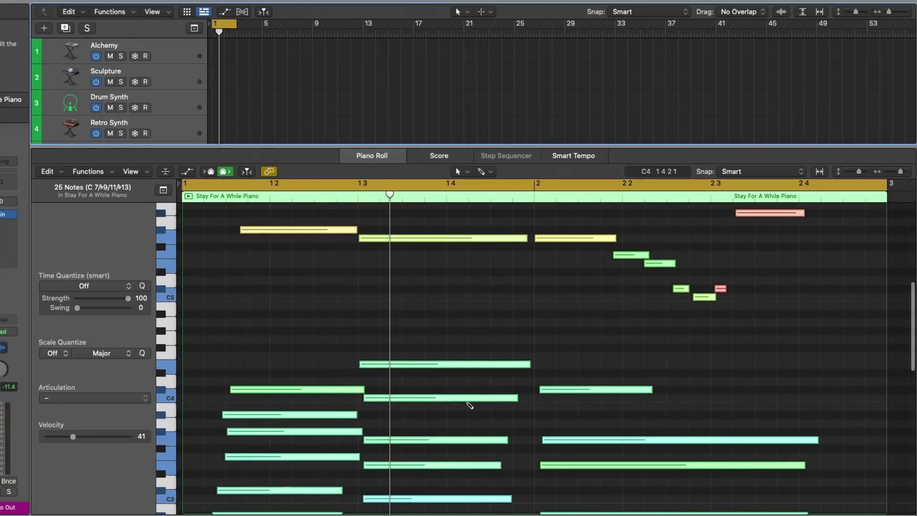
pyautogui.scroll(-5, 517, 403)
pyautogui.press('Return')
pyautogui.press('space')
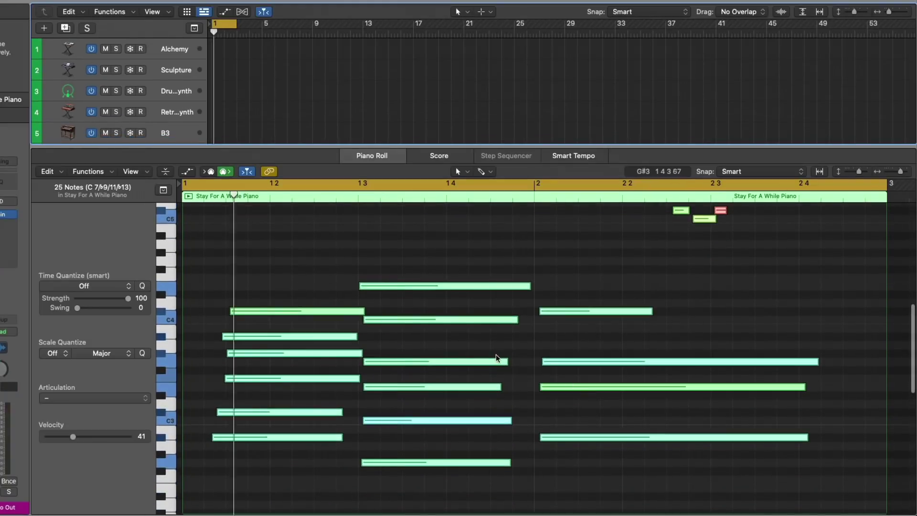
pyautogui.scroll(7, 497, 357)
pyautogui.scroll(-4, 496, 358)
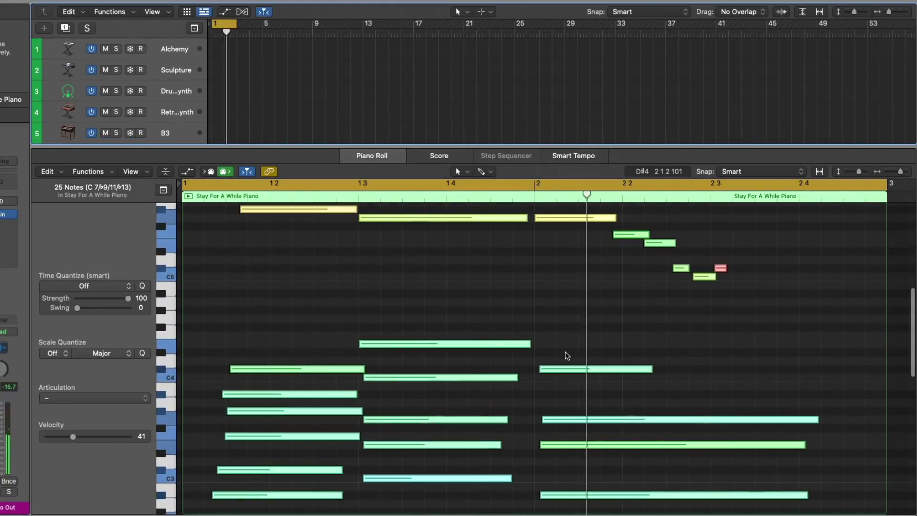
pyautogui.scroll(3, 567, 356)
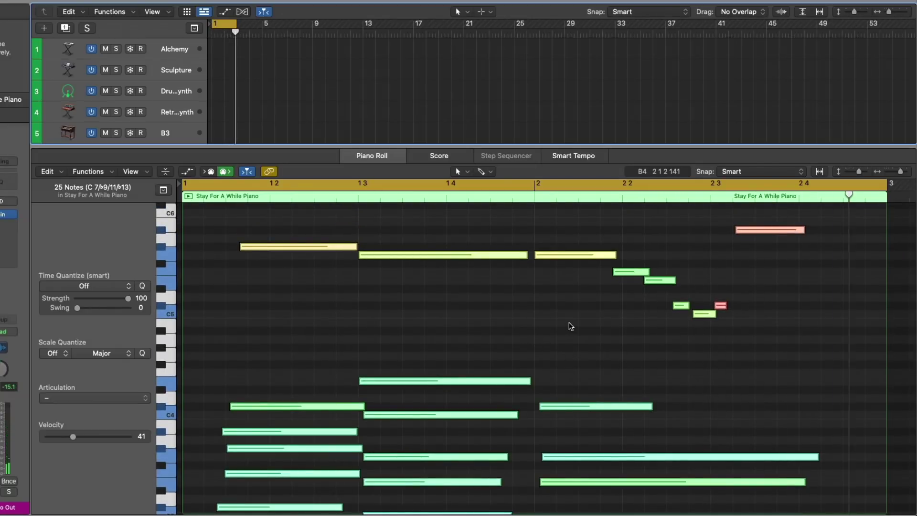
pyautogui.scroll(-1, 571, 326)
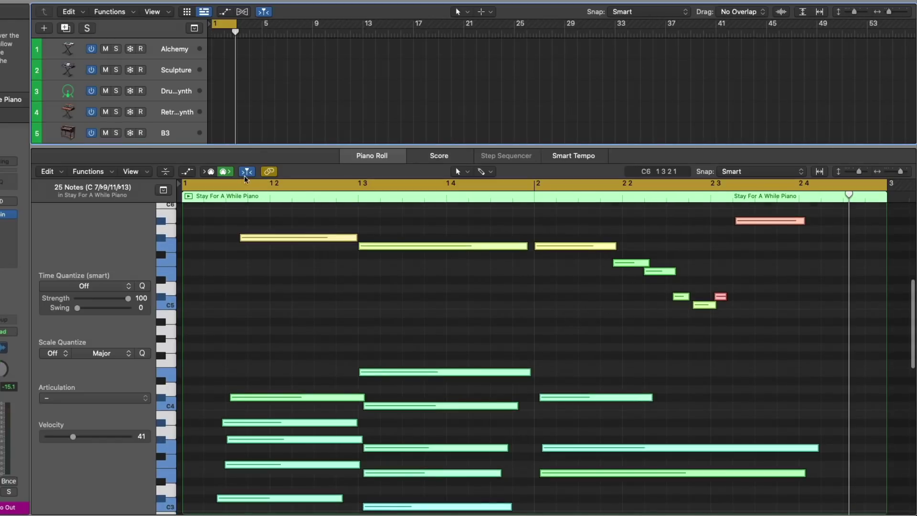
# Set the five highest melody notes to the Pizzicato articulation and play the region.
pyautogui.click(736, 319)
pyautogui.moveTo(735, 319); pyautogui.dragTo(587, 259)
pyautogui.click(102, 398)
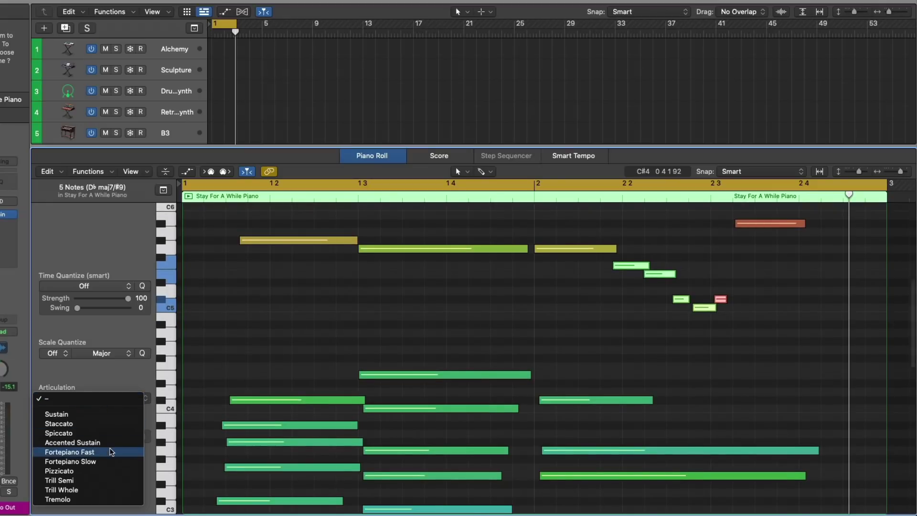
pyautogui.click(72, 470)
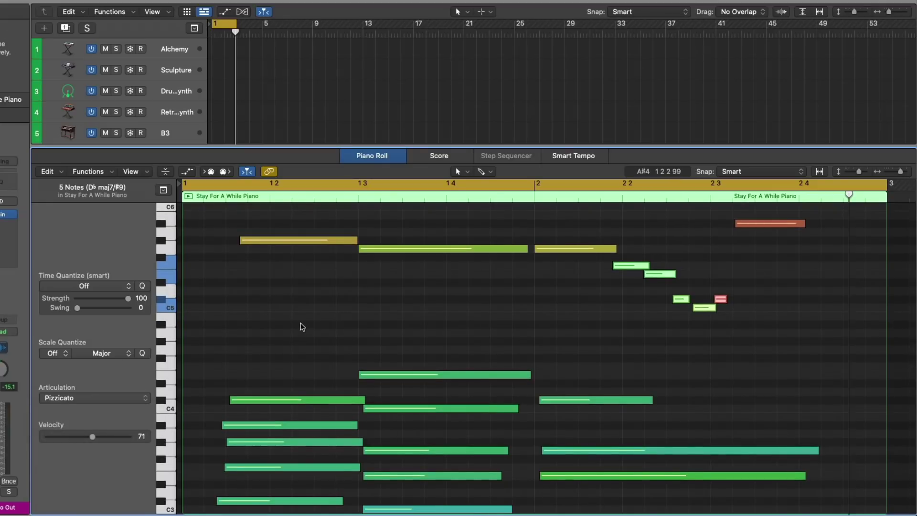
pyautogui.press('space')
pyautogui.scroll(-2, 302, 327)
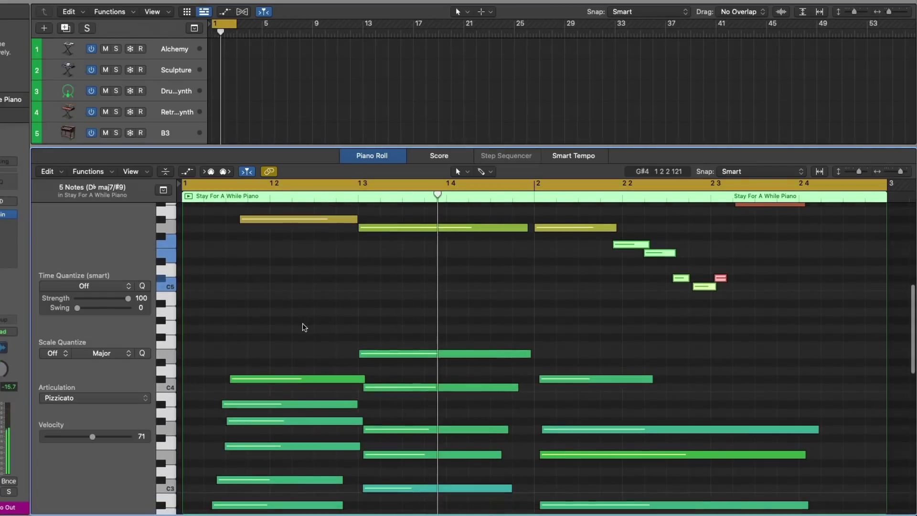
pyautogui.scroll(5, 306, 327)
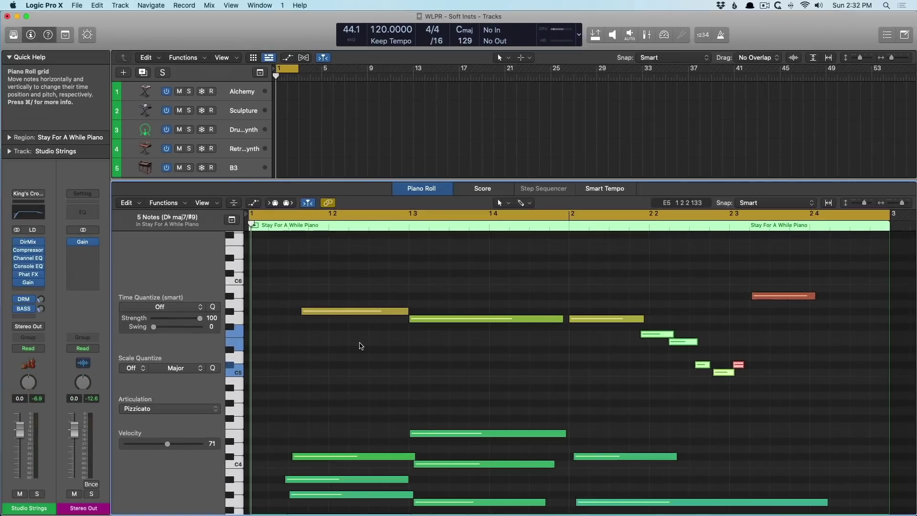
# Open the original Stay region on track 26 in the Piano Roll, fit its notes, and play.
pyautogui.press('p')
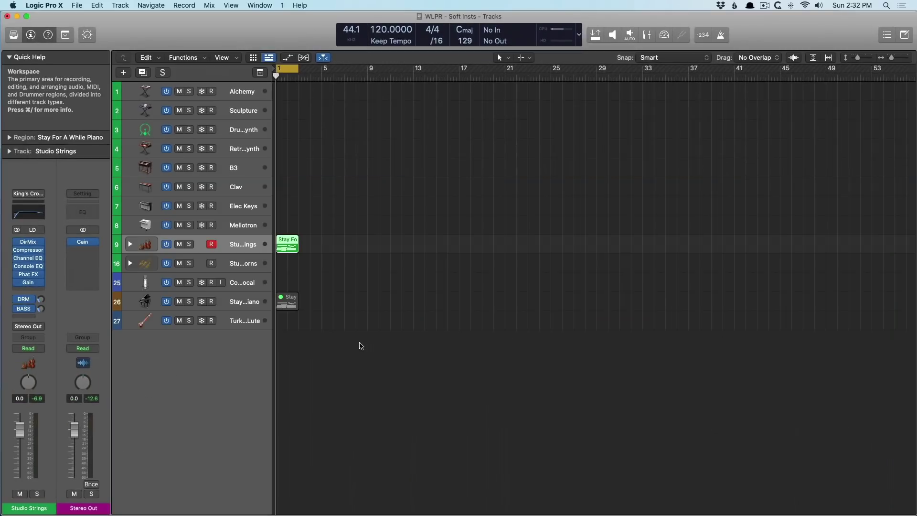
pyautogui.click(281, 302)
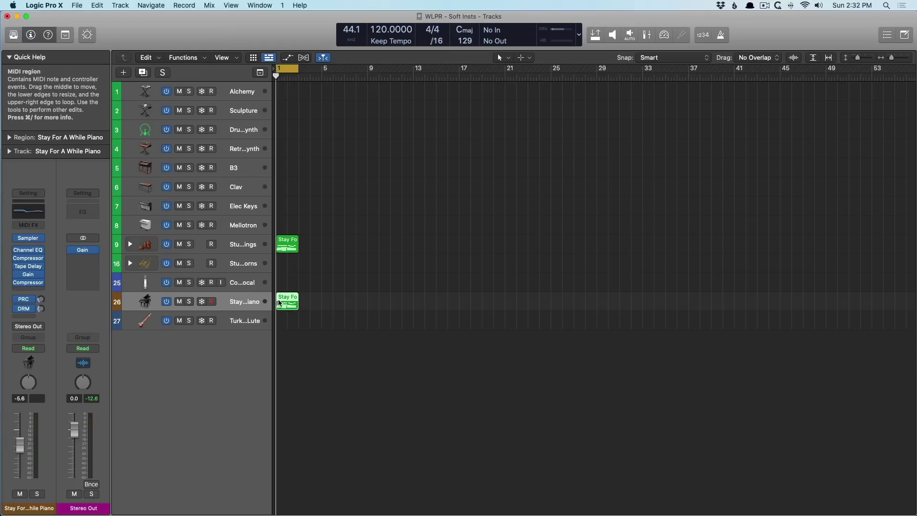
pyautogui.click(255, 241)
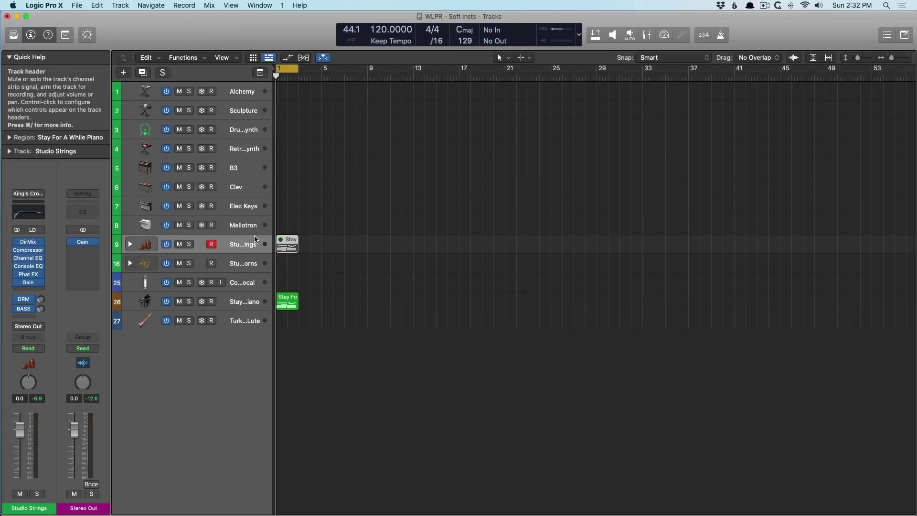
pyautogui.click(259, 302)
pyautogui.press('z')
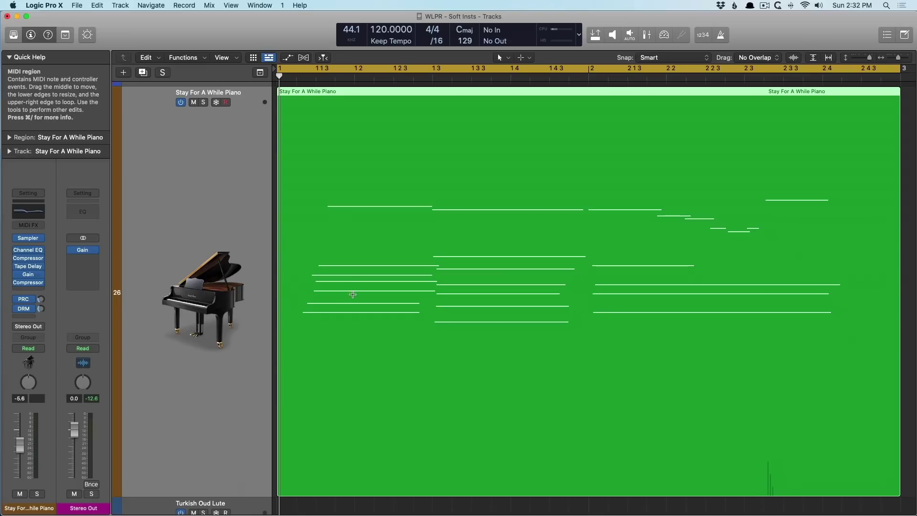
pyautogui.doubleClick(366, 161)
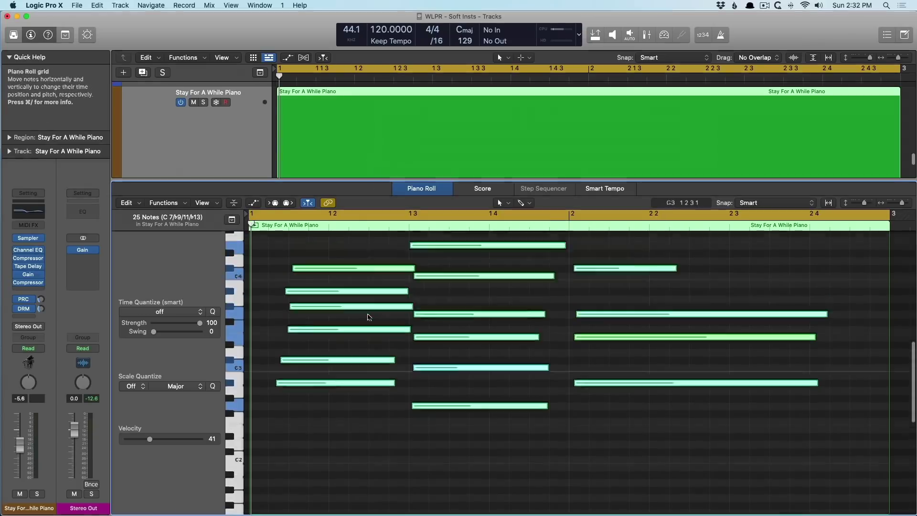
pyautogui.press('z')
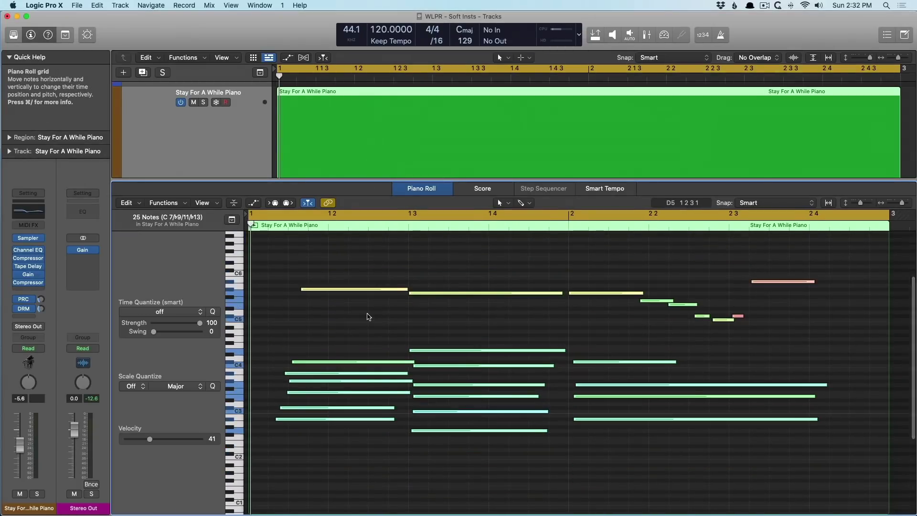
pyautogui.press('space')
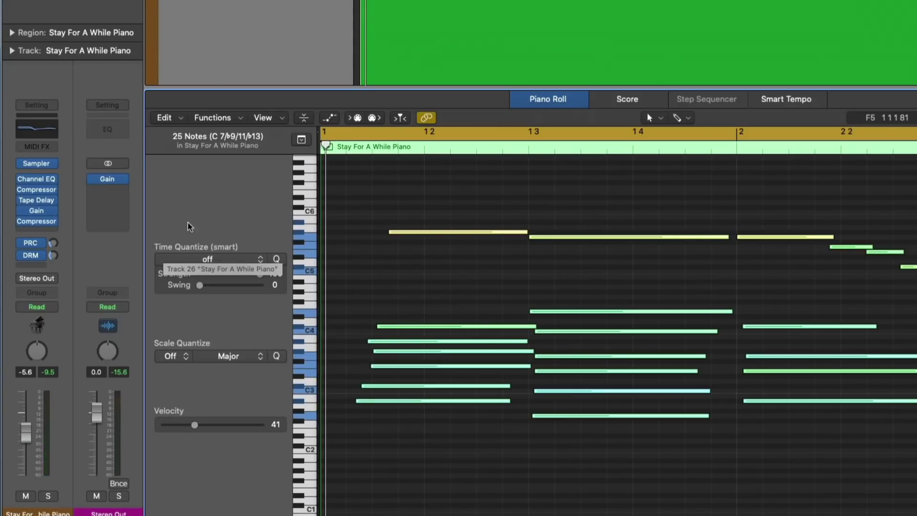
# Change the piano region's quantize mode from Smart Quantize to Classic Quantize.
pyautogui.click(12, 32)
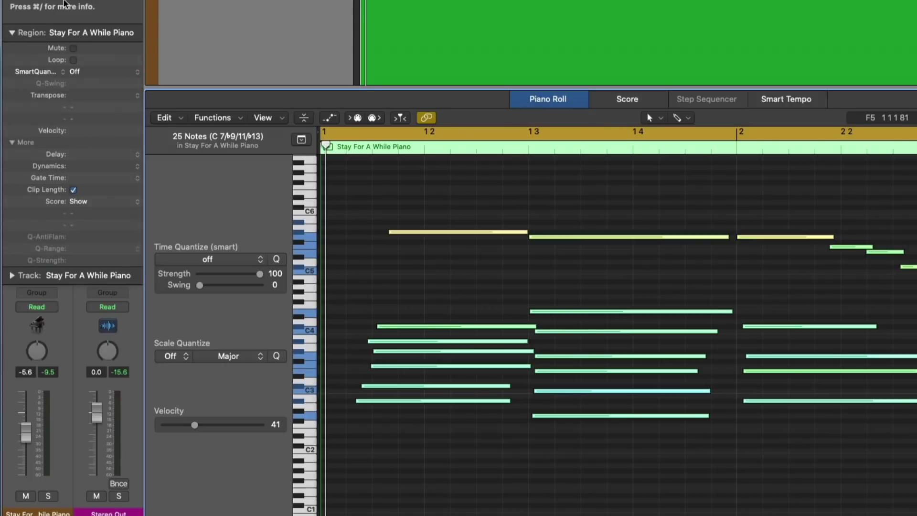
pyautogui.press('i')
pyautogui.press('i')
pyautogui.press('i')
pyautogui.press('i')
pyautogui.click(22, 72)
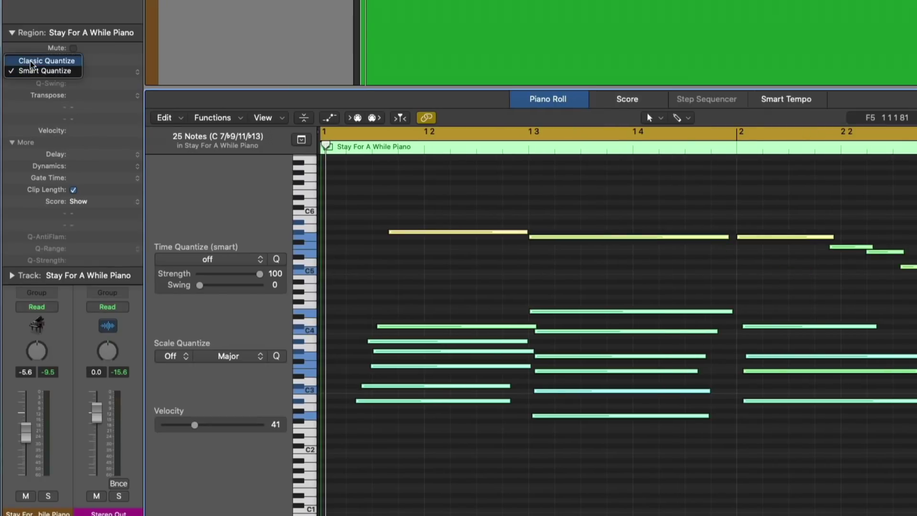
pyautogui.click(32, 59)
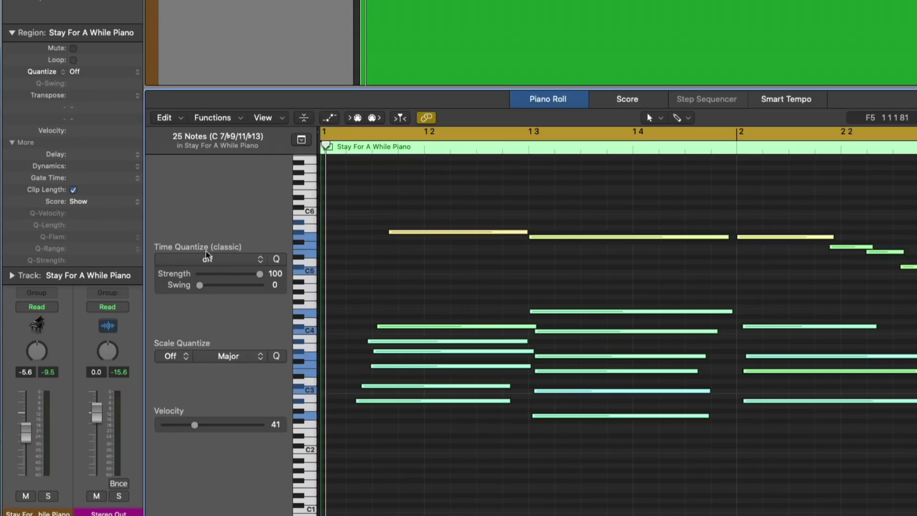
# Quantize the piano notes to 1/16 Note, play them, then turn time quantize off.
pyautogui.click(224, 259)
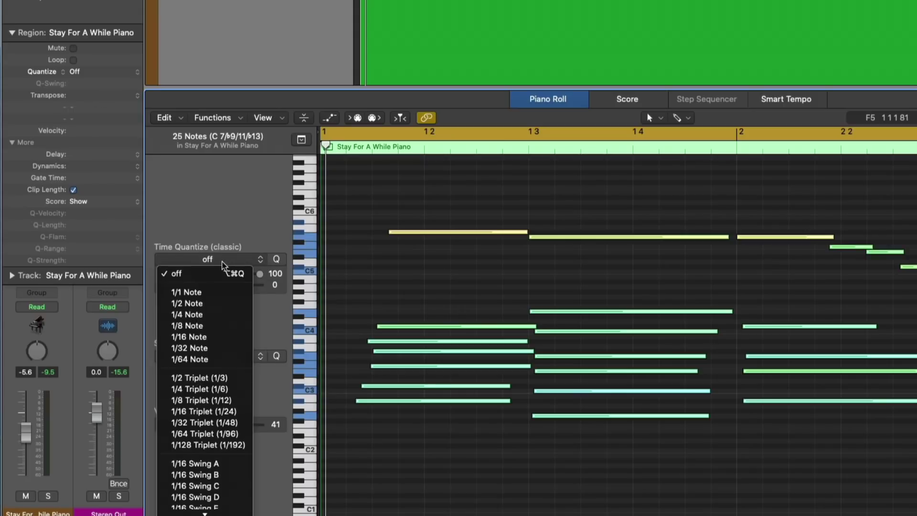
pyautogui.click(191, 337)
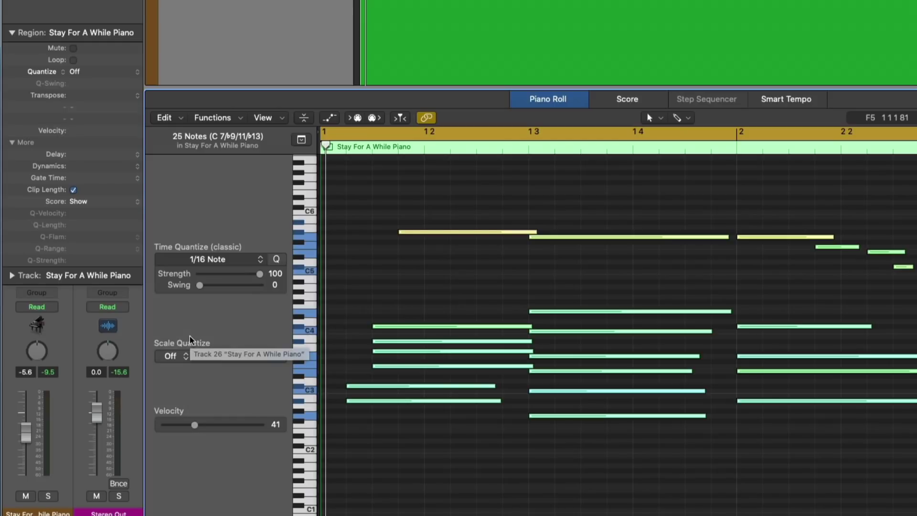
pyautogui.press('space')
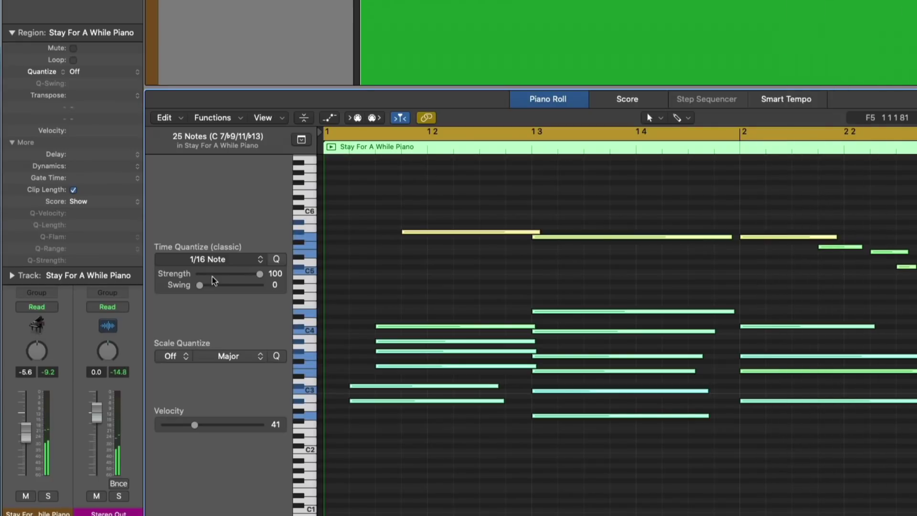
pyautogui.click(222, 260)
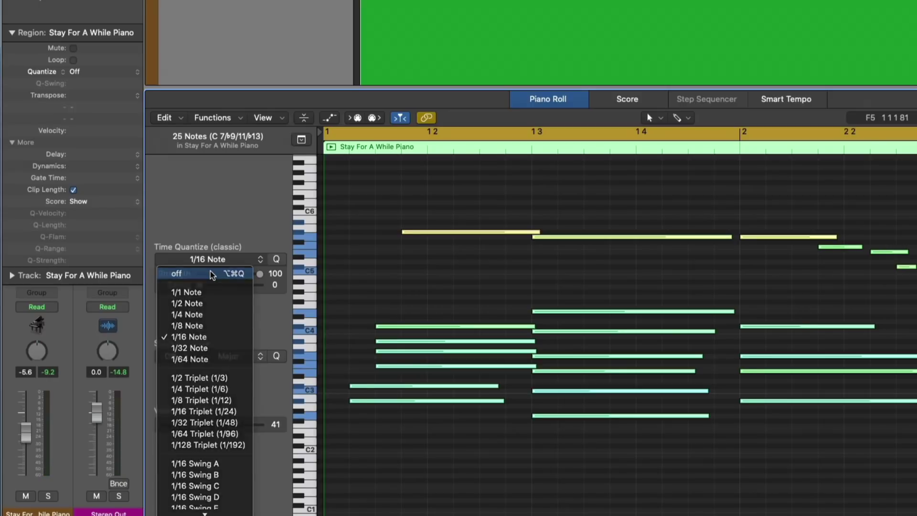
pyautogui.click(212, 274)
# Set time quantize to 1/8 Note and play the region back.
pyautogui.click(212, 260)
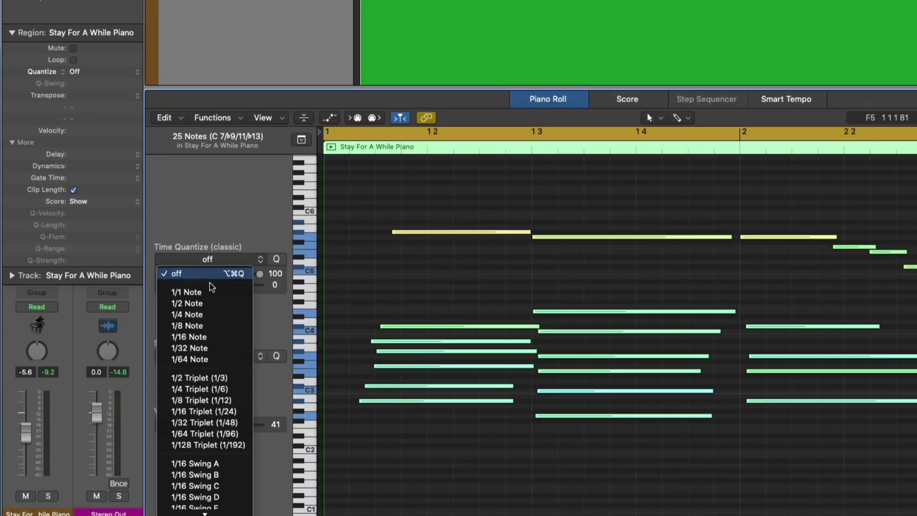
pyautogui.click(212, 326)
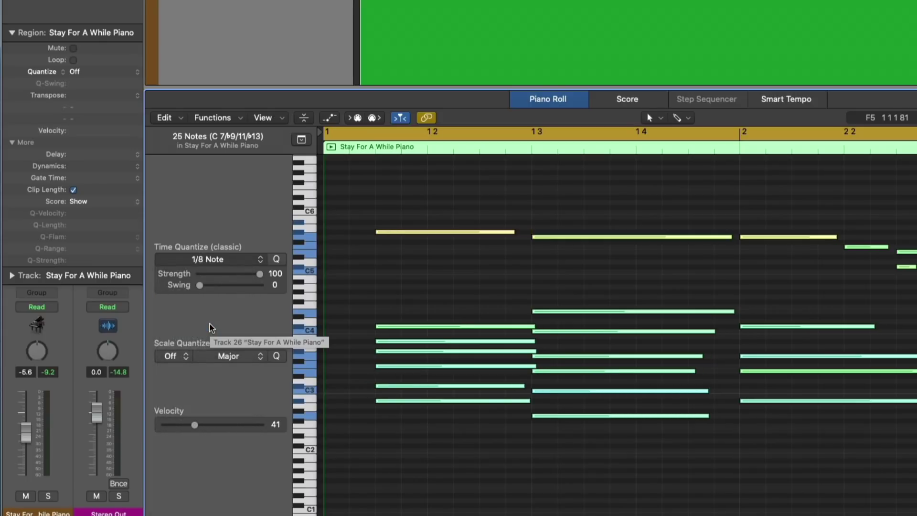
pyautogui.press('space')
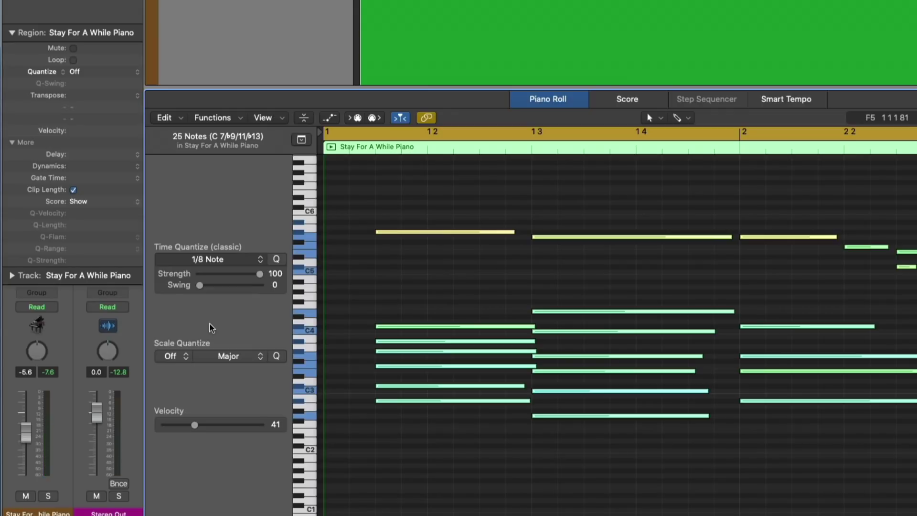
pyautogui.click(224, 261)
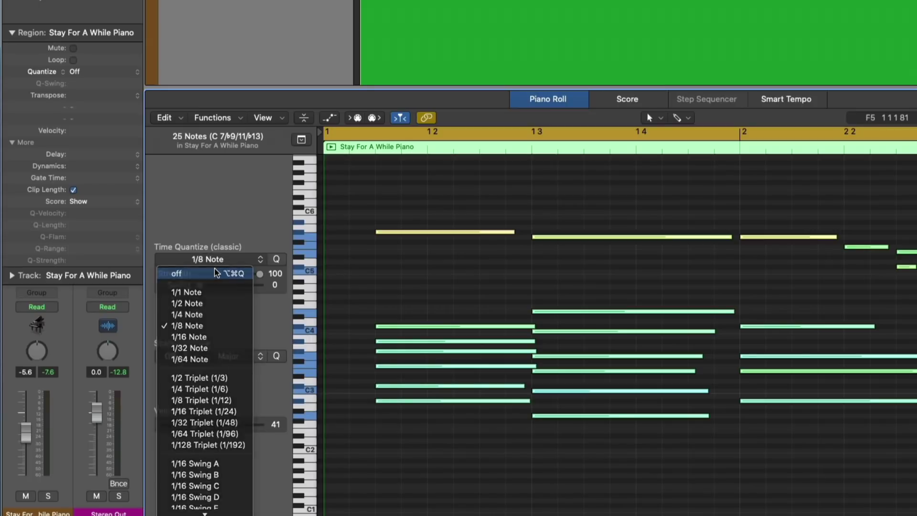
# Turn Time Quantize off, set the piano region to Smart Quantize at 1/8 Note, and play it back.
pyautogui.click(217, 270)
pyautogui.click(44, 72)
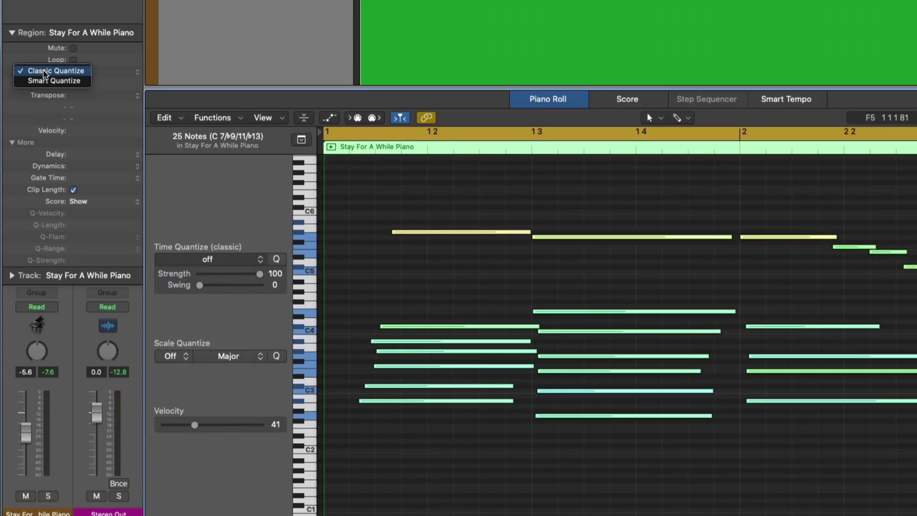
pyautogui.click(47, 80)
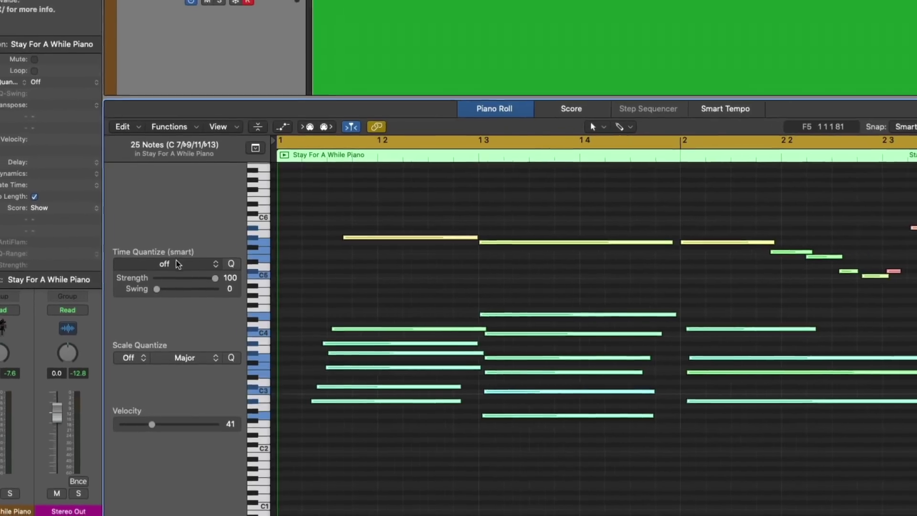
pyautogui.click(208, 258)
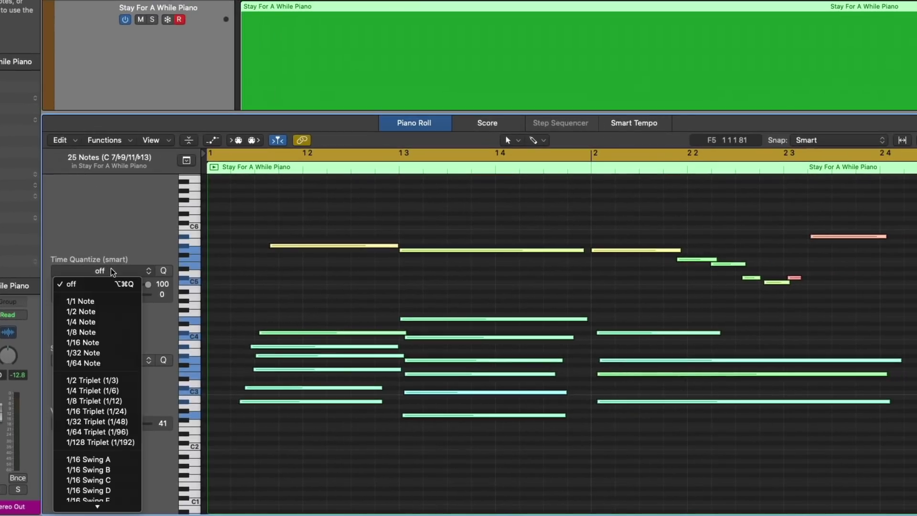
pyautogui.click(105, 332)
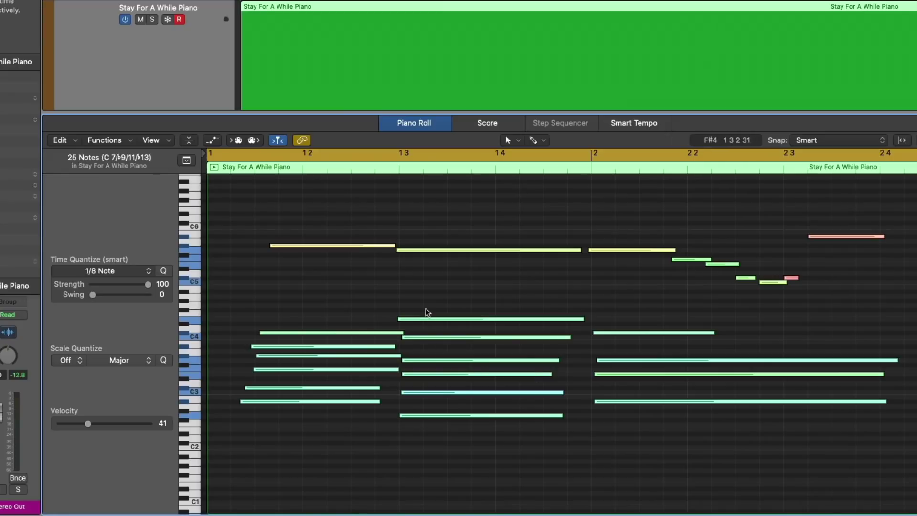
pyautogui.press('space')
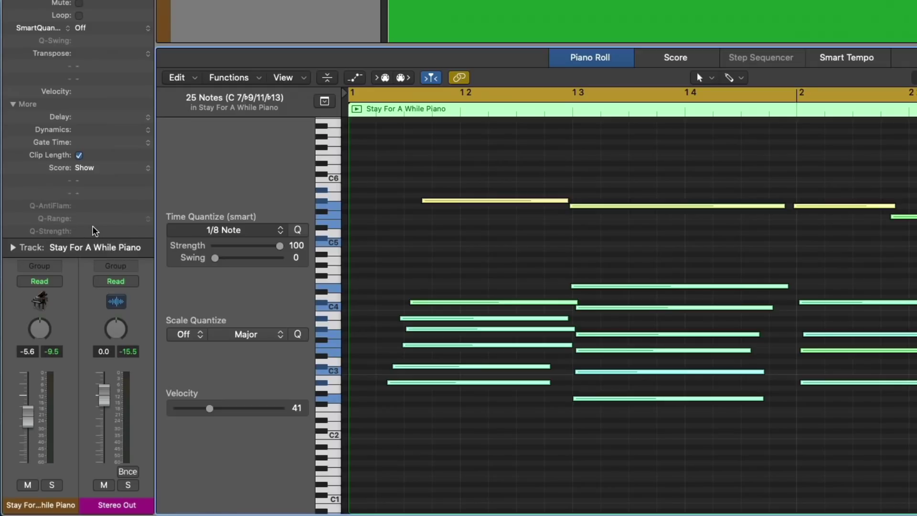
# Try quantize Strength values of 77 and 0, then turn the editor's Time Quantize off.
pyautogui.moveTo(94, 231)
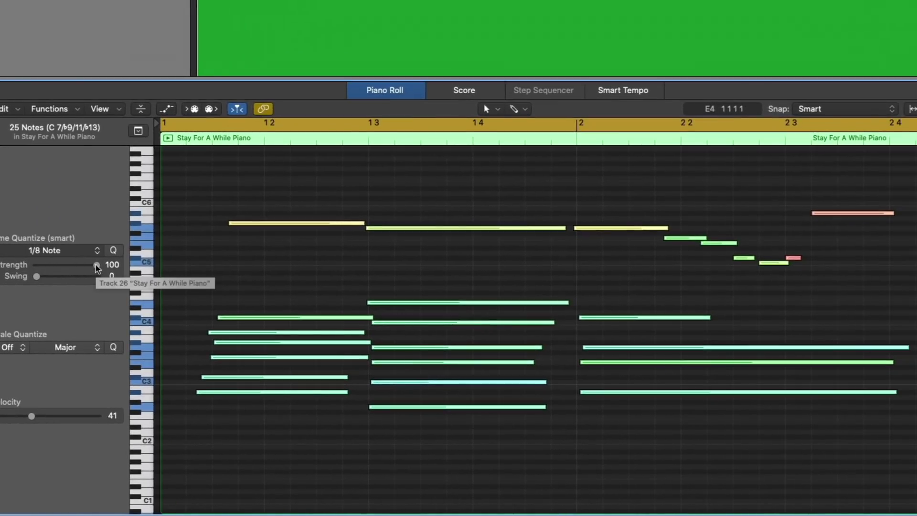
pyautogui.moveTo(279, 249); pyautogui.dragTo(264, 249)
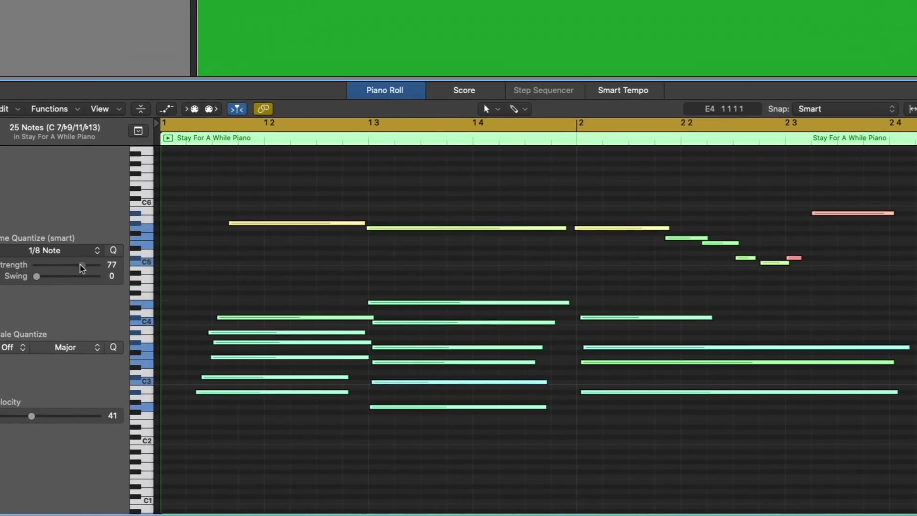
pyautogui.moveTo(82, 268)
pyautogui.mouseDown()
pyautogui.moveTo(34, 272)
pyautogui.moveTo(98, 265)
pyautogui.mouseUp()
pyautogui.click(73, 251)
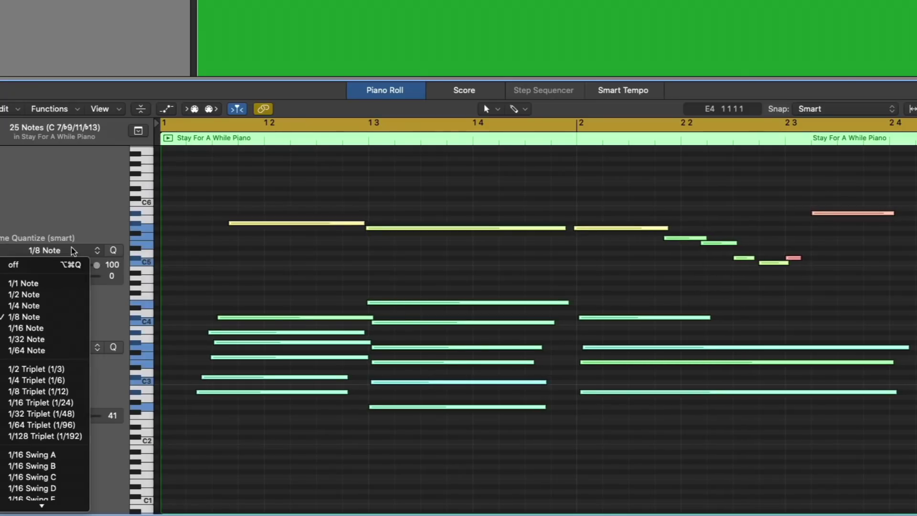
pyautogui.click(56, 264)
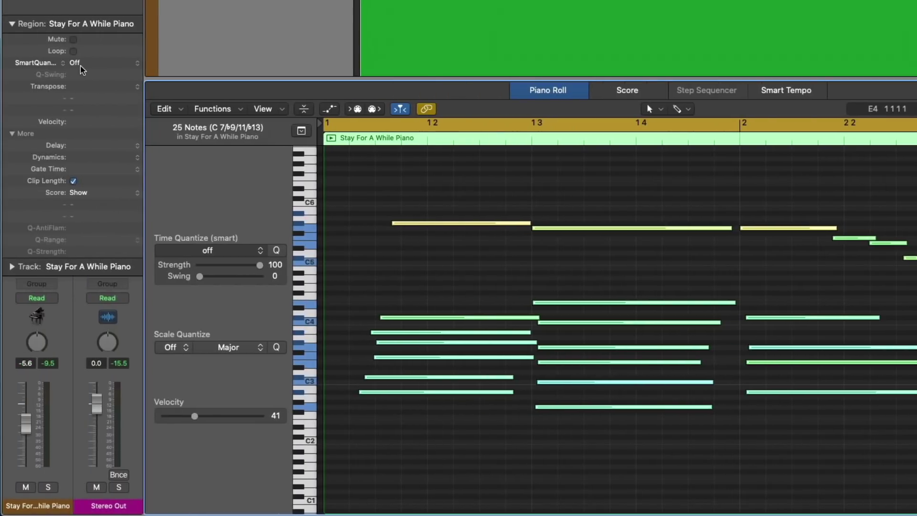
# Set the region's Smart Quantize to 1/8 Note with a Q-Strength of 66%.
pyautogui.click(81, 65)
pyautogui.click(88, 117)
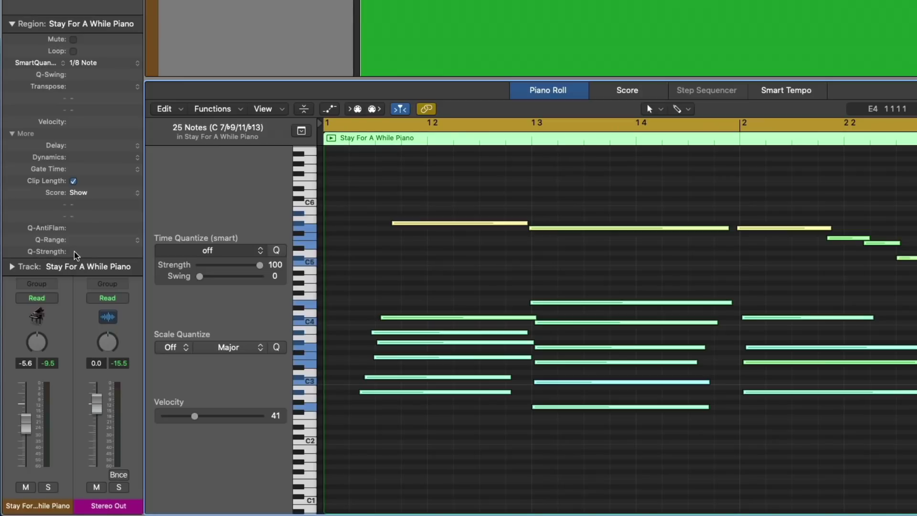
pyautogui.moveTo(75, 254)
pyautogui.mouseDown()
pyautogui.moveTo(84, 386)
pyautogui.moveTo(69, 252)
pyautogui.mouseUp()
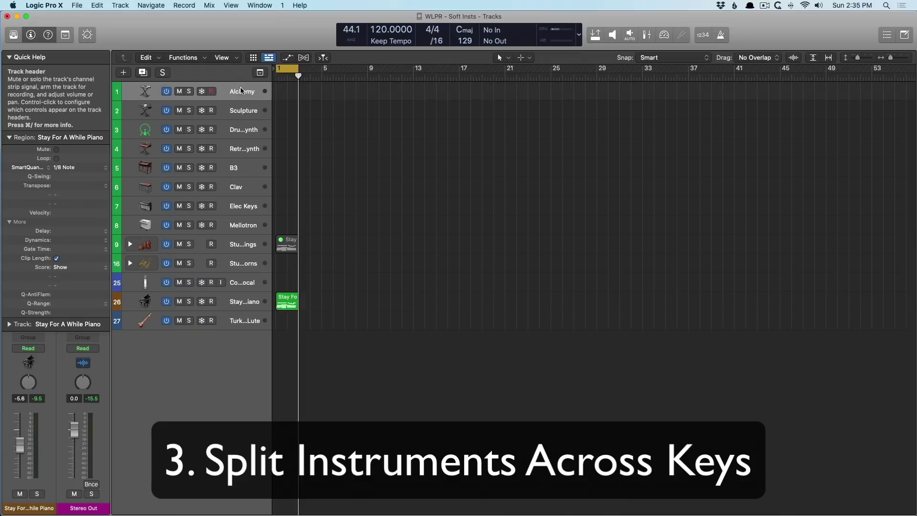
# Limit the Alchemy track's key range to C-2 through G3 in the Track inspector.
pyautogui.click(241, 91)
pyautogui.press('z')
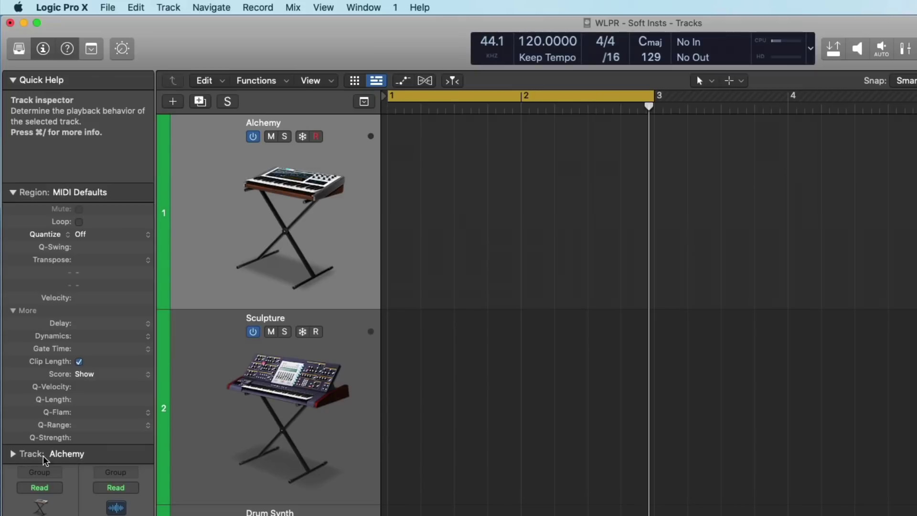
pyautogui.click(15, 455)
pyautogui.click(20, 200)
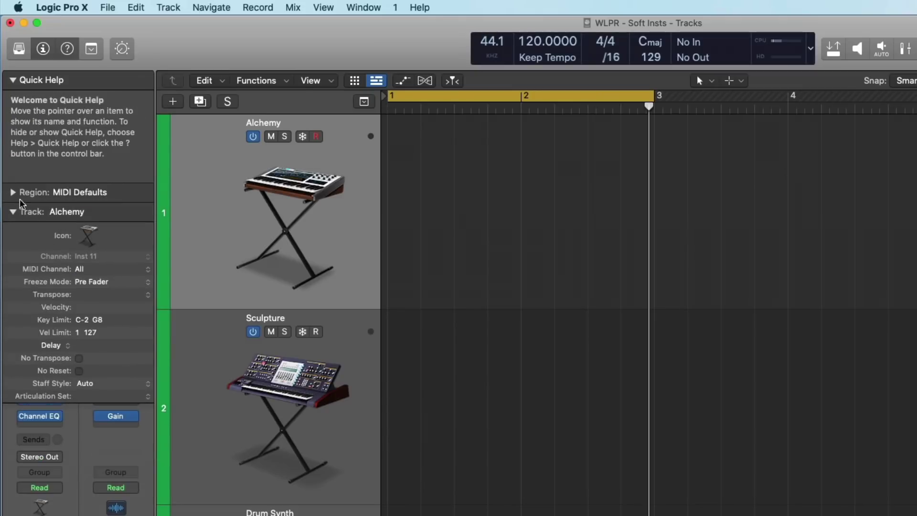
pyautogui.doubleClick(97, 322)
pyautogui.press('Right')
pyautogui.press('BackSpace')
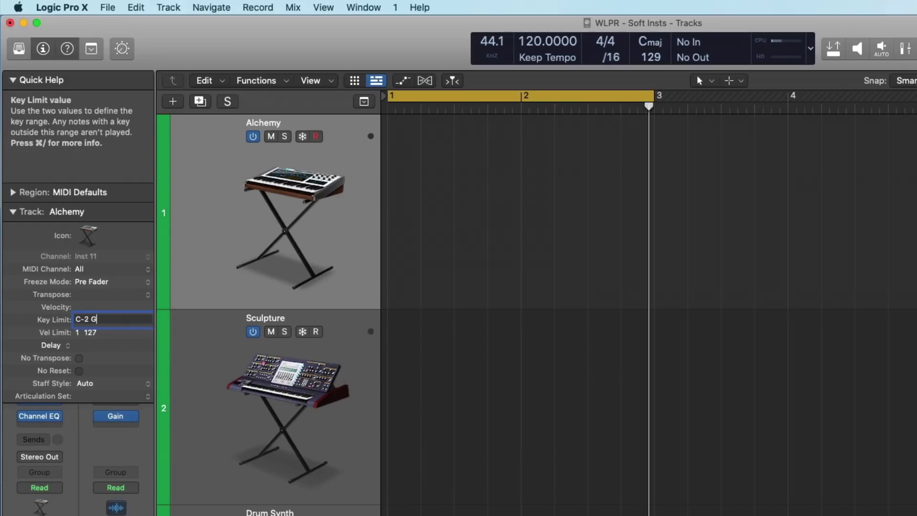
pyautogui.write('3')
pyautogui.press('Return')
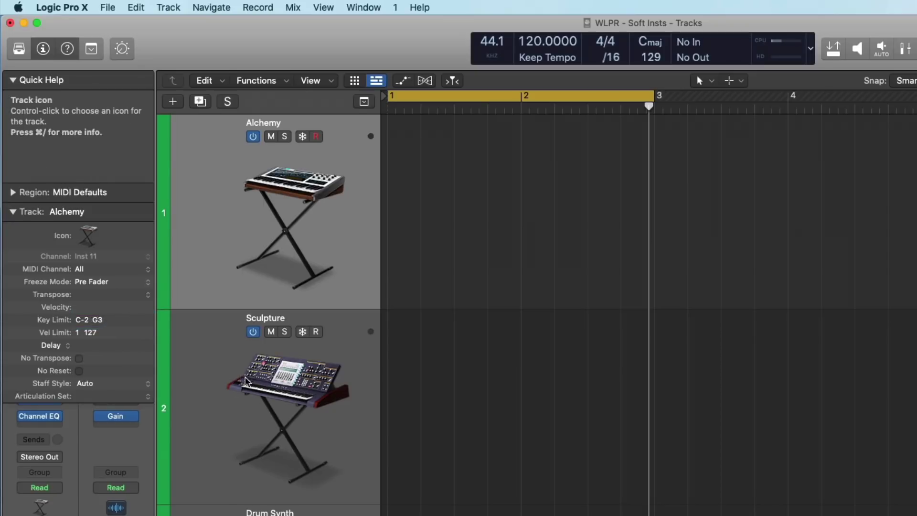
# Limit Sculpture's key range to C4 through G8 and bring up Musical Typing with Cmd-K.
pyautogui.click(279, 376)
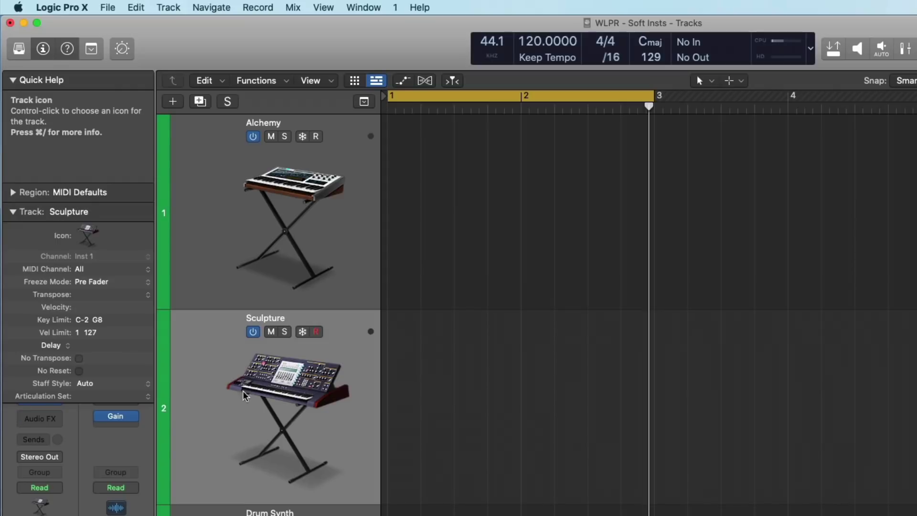
pyautogui.doubleClick(87, 318)
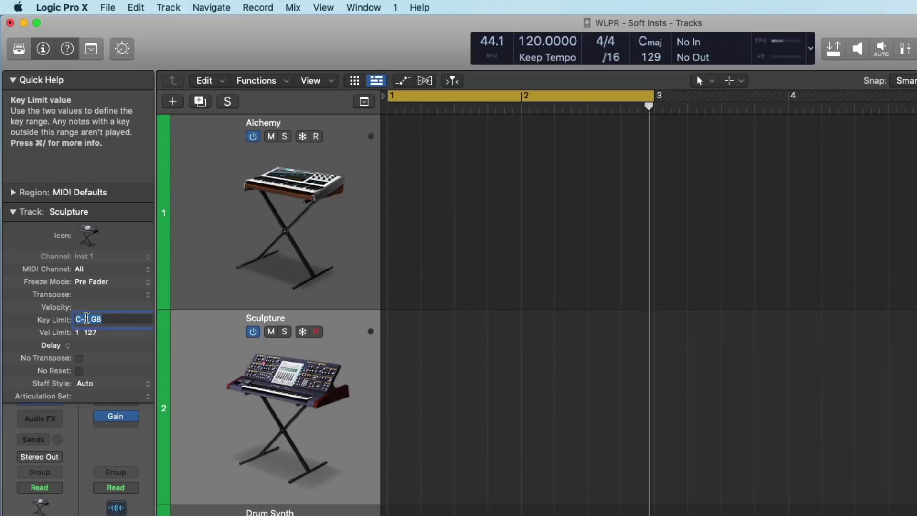
pyautogui.click(86, 318)
pyautogui.press('BackSpace')
pyautogui.press('BackSpace')
pyautogui.write('4')
pyautogui.press('Return')
pyautogui.press('super+k')
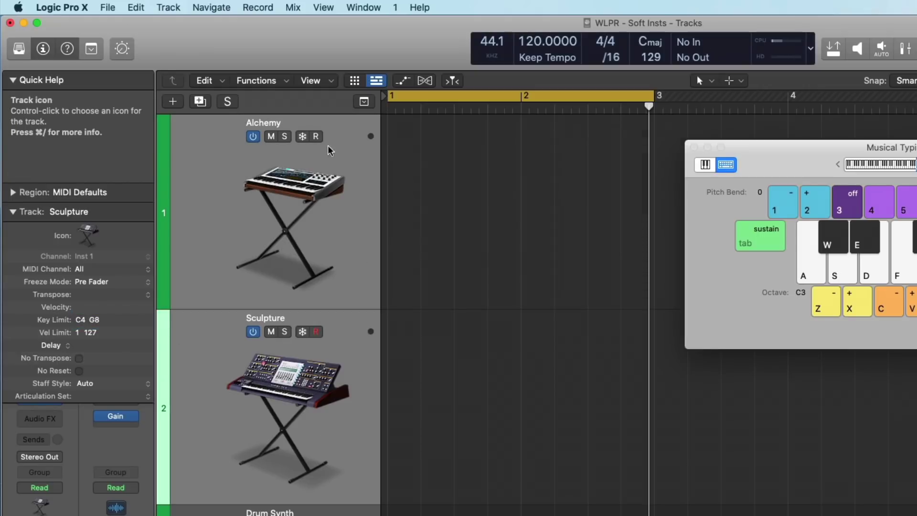
# Arm Alchemy for recording and test it with C3 and D3 notes.
pyautogui.click(315, 137)
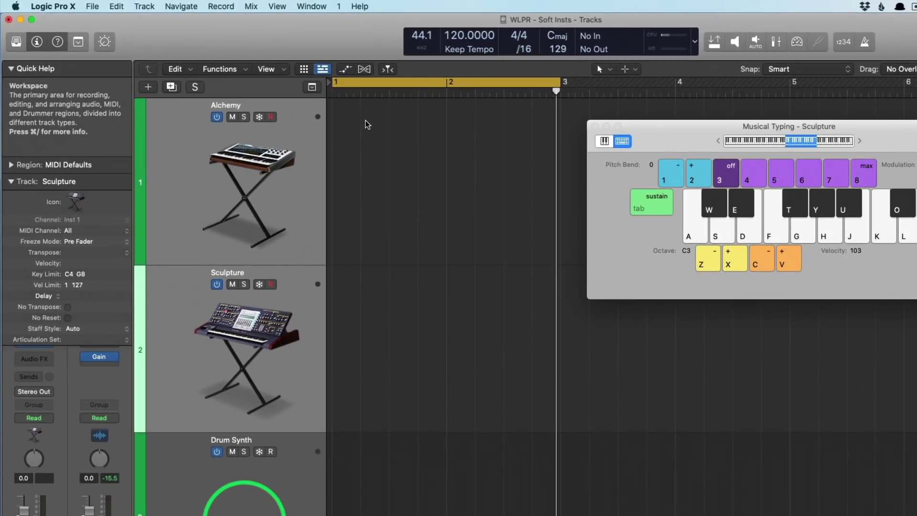
pyautogui.press('a')
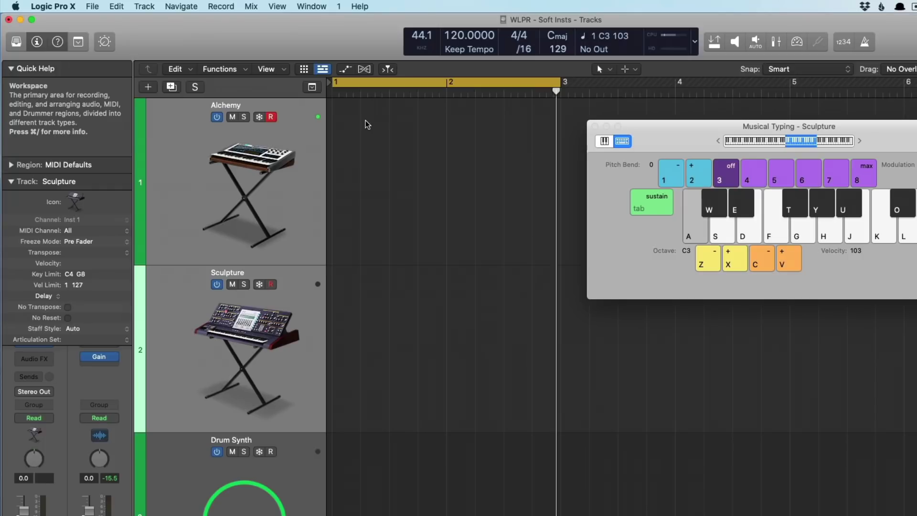
pyautogui.press('s')
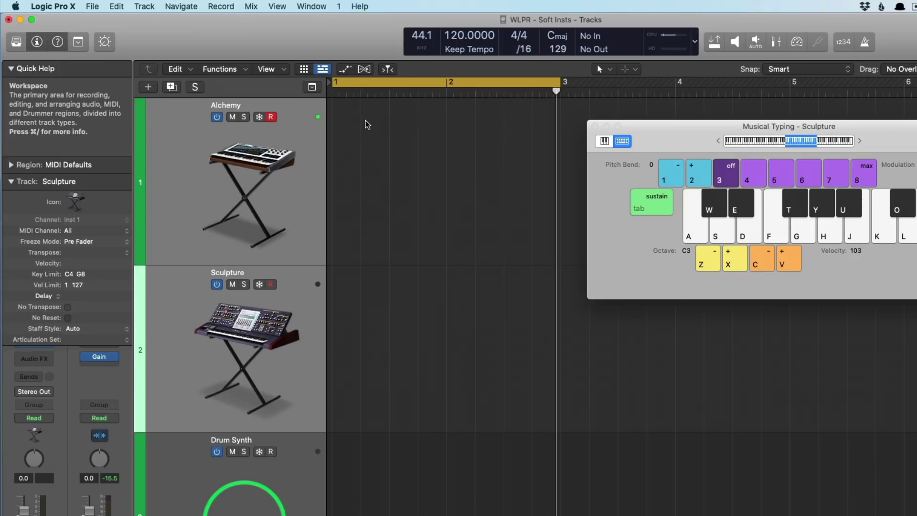
# Shift up to octave C4, test Sculpture with C4 and D4, turn Cycle off, and start recording.
pyautogui.press('x')
pyautogui.press('a')
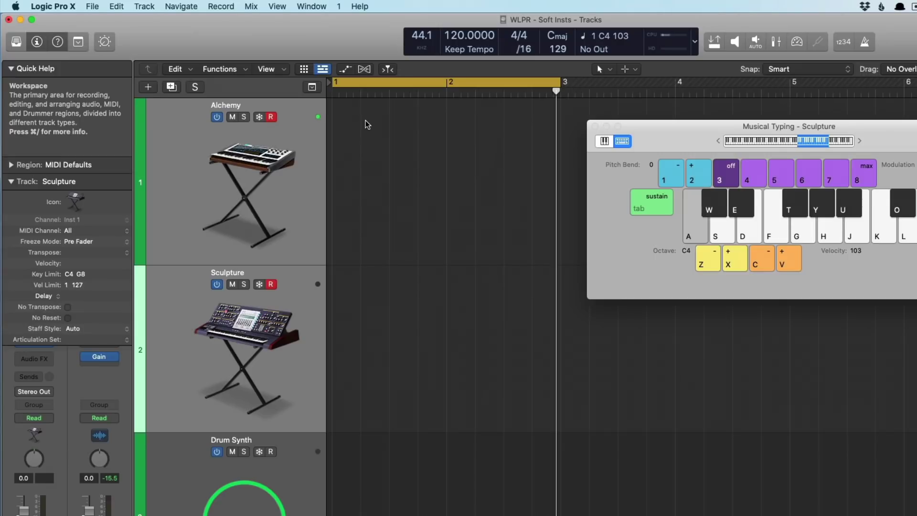
pyautogui.press('s')
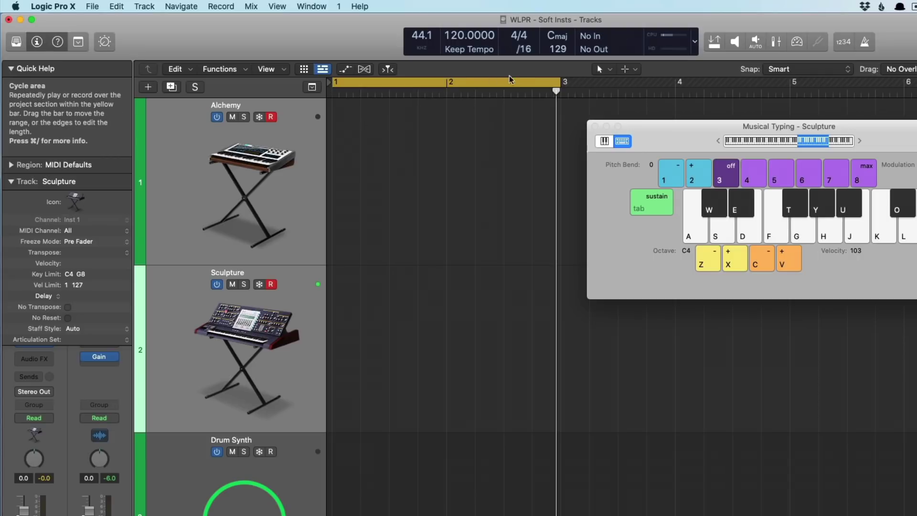
pyautogui.click(466, 84)
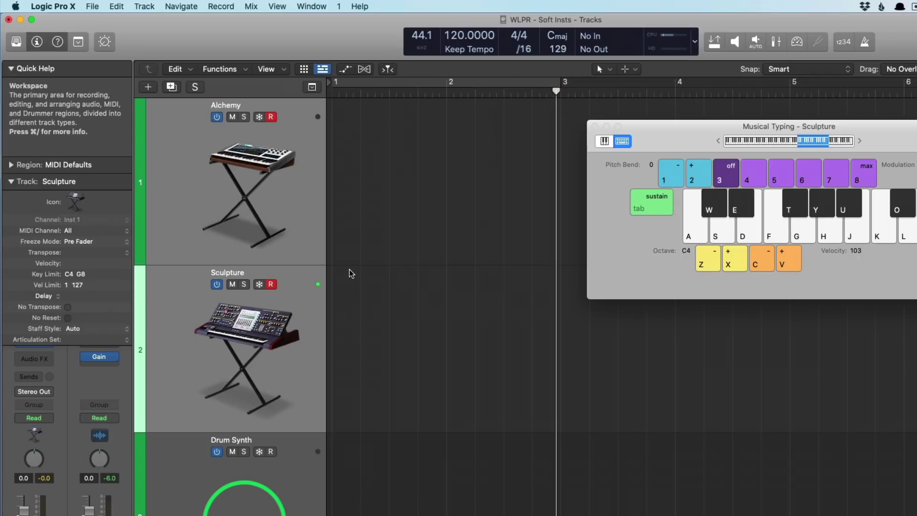
pyautogui.press('r')
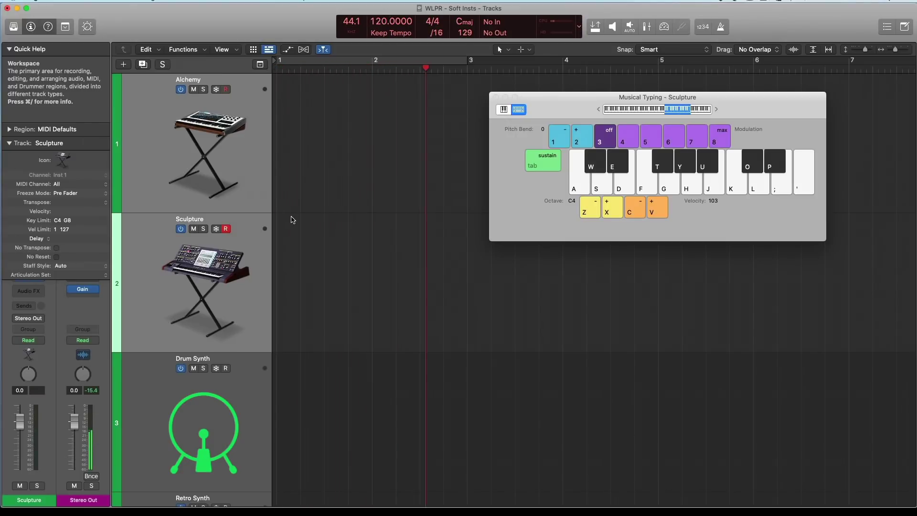
# Record a short chord passage with Musical Typing, then stop recording.
pyautogui.press('a')
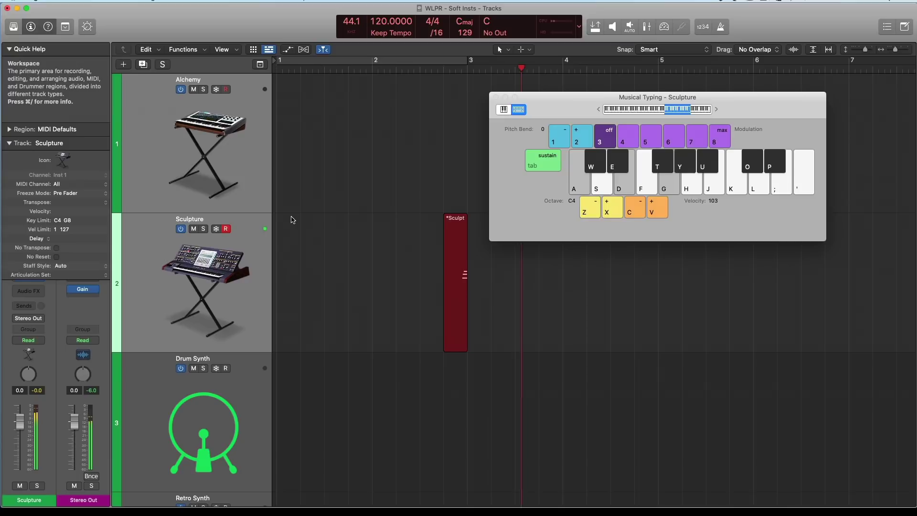
pyautogui.press('z')
pyautogui.press('a')
pyautogui.press('d')
pyautogui.press('g')
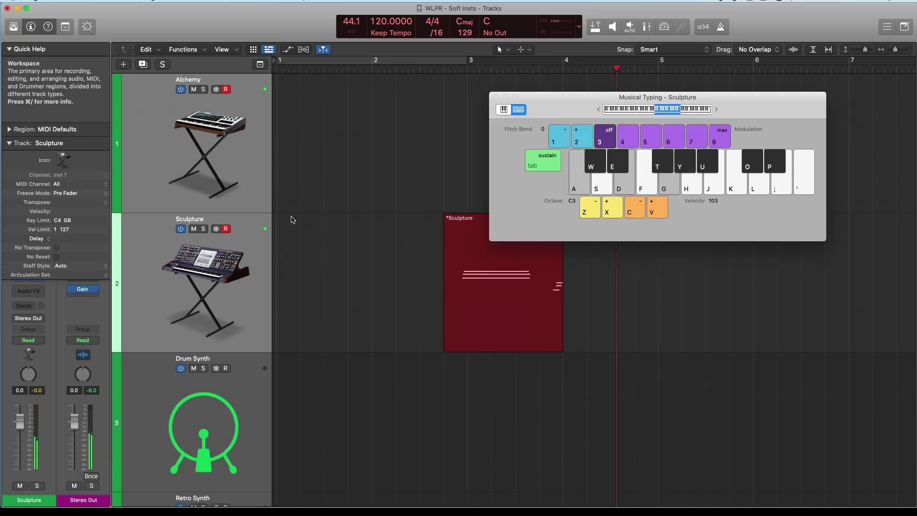
pyautogui.press('space')
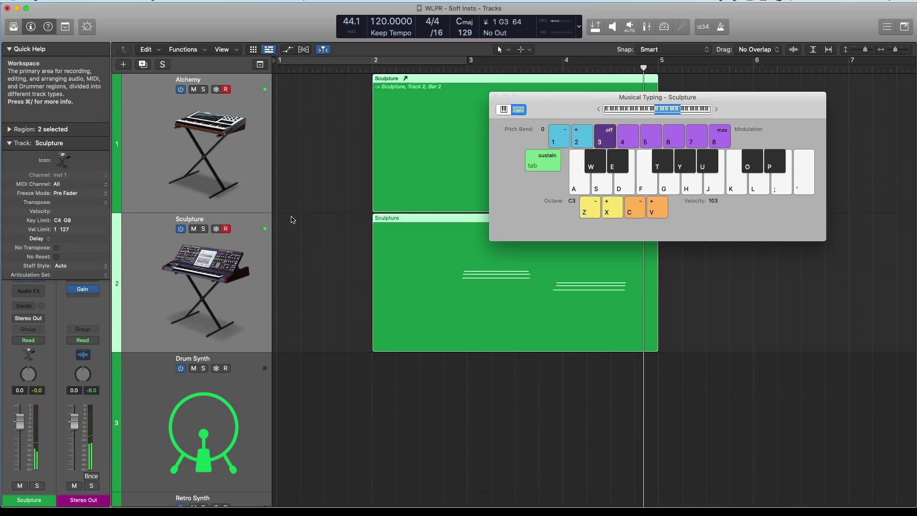
# Close Musical Typing, move the playhead near bar 2, and play the new recording back.
pyautogui.click(495, 98)
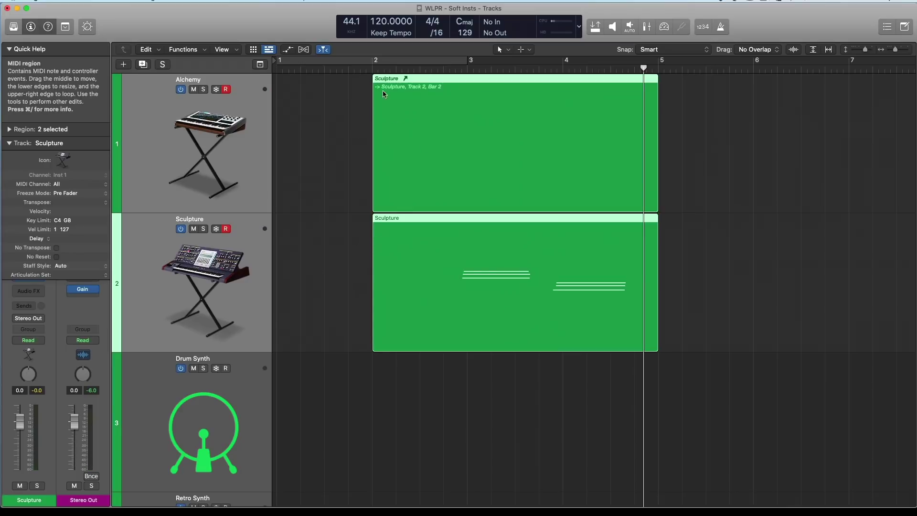
pyautogui.moveTo(373, 69); pyautogui.dragTo(444, 69)
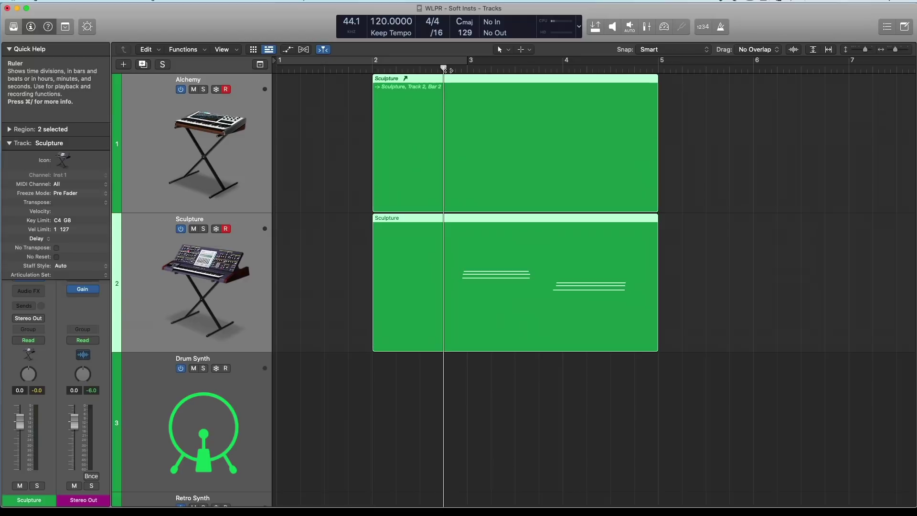
pyautogui.press('space')
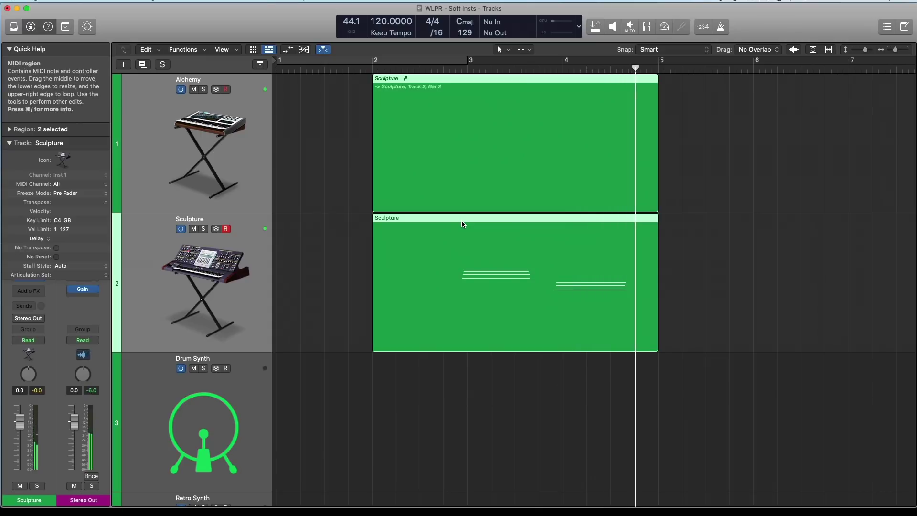
pyautogui.press('space')
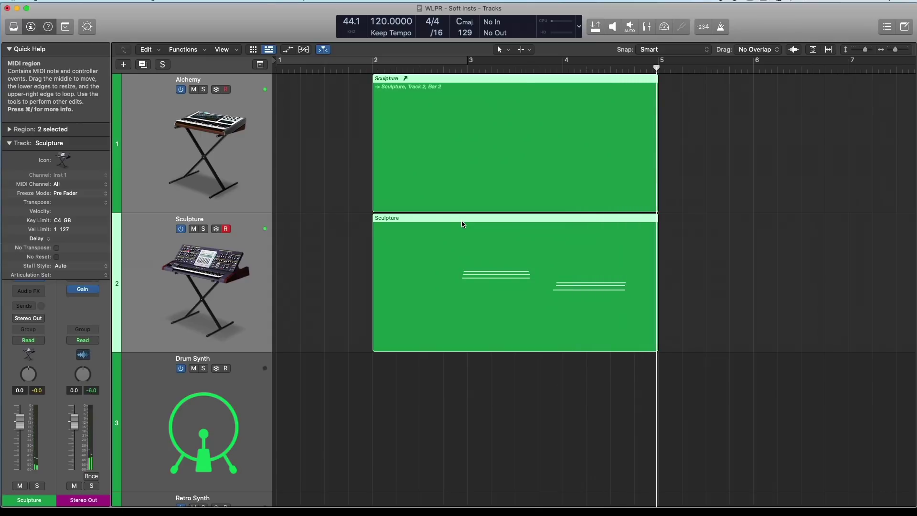